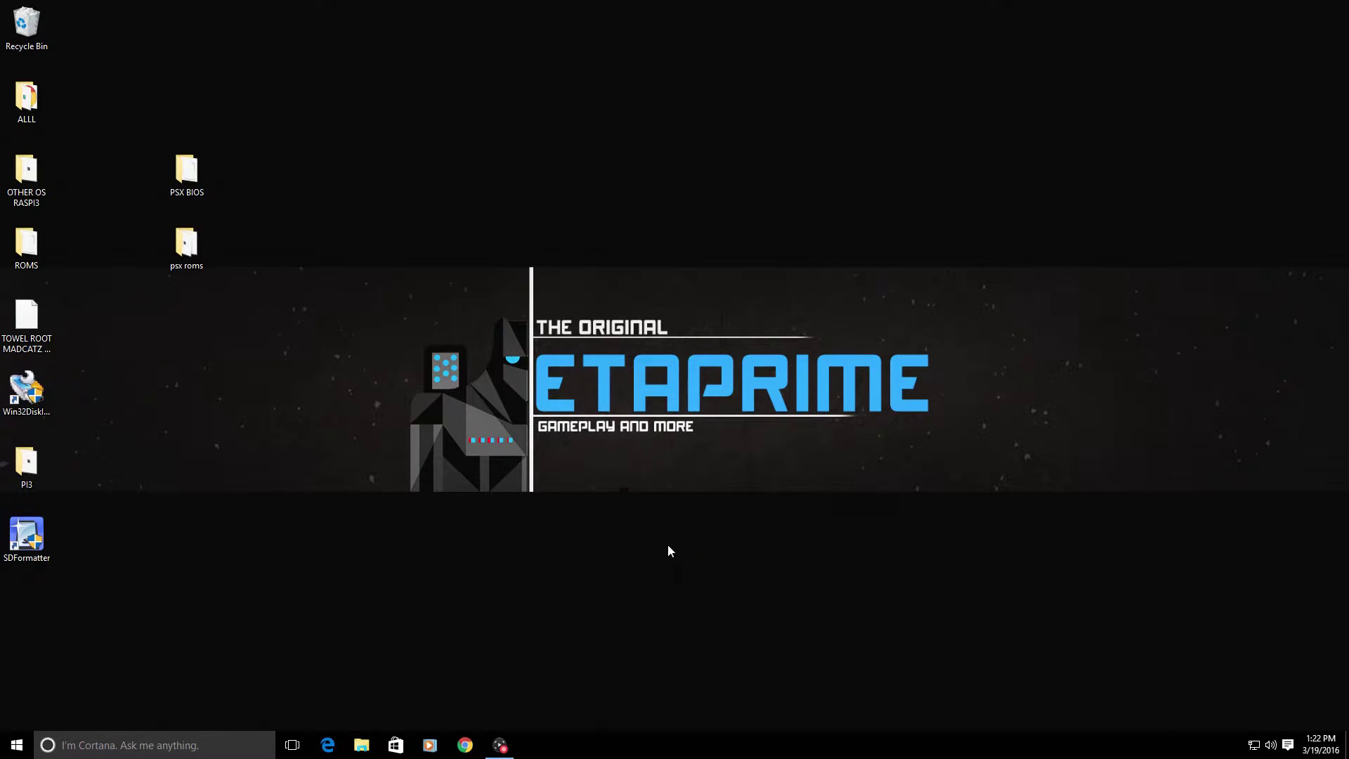
Step: Open a file browser window at the network location \\RETROPIE
{"action": "left_click", "coordinate": [361, 747]}
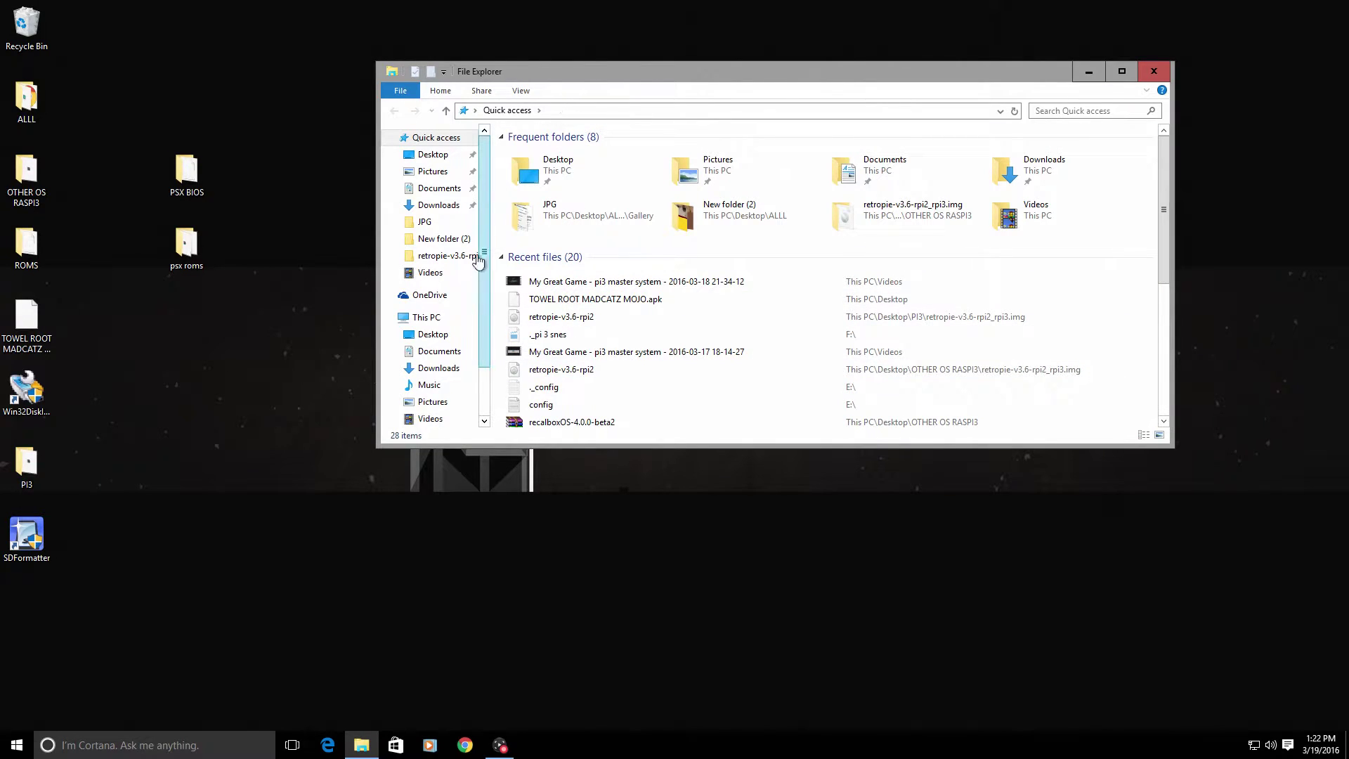
{"action": "left_click", "coordinate": [568, 111]}
{"action": "type", "text": "\\"}
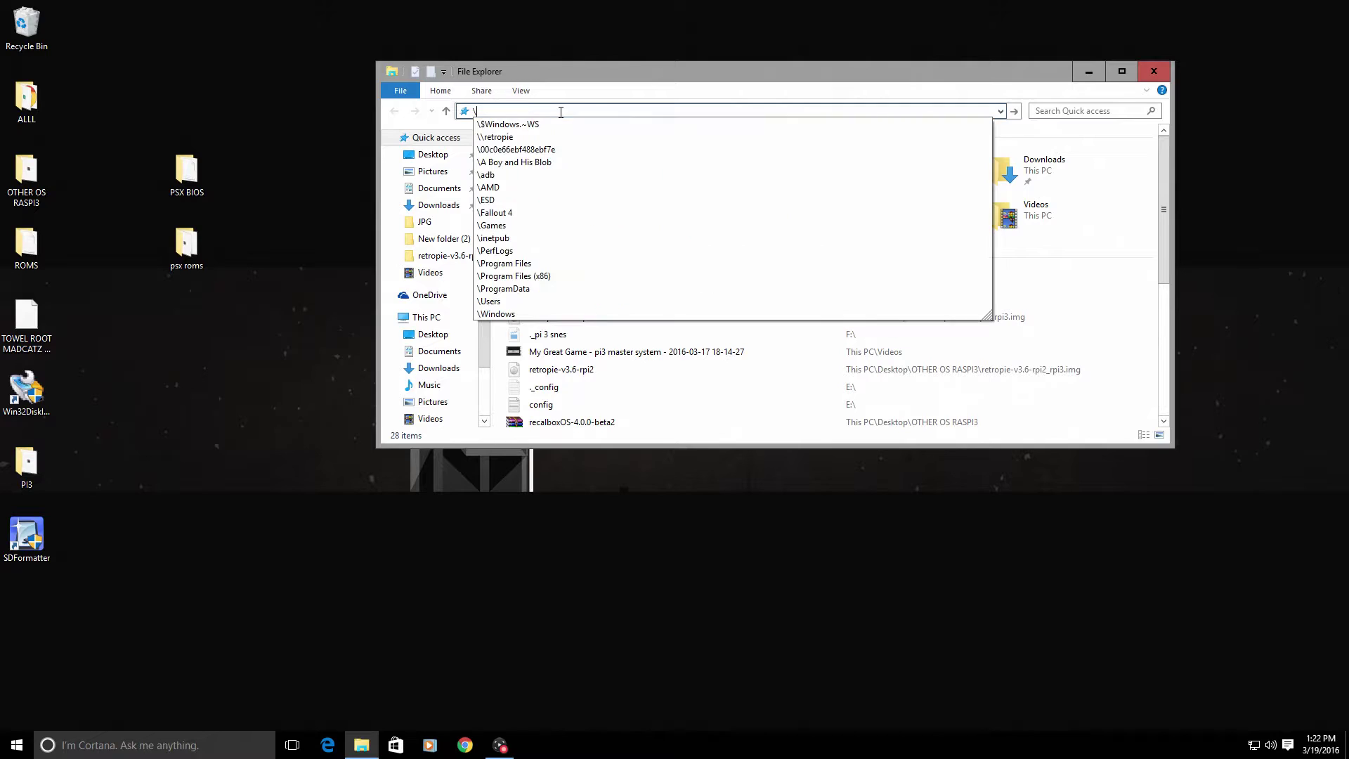
{"action": "type", "text": "\\"}
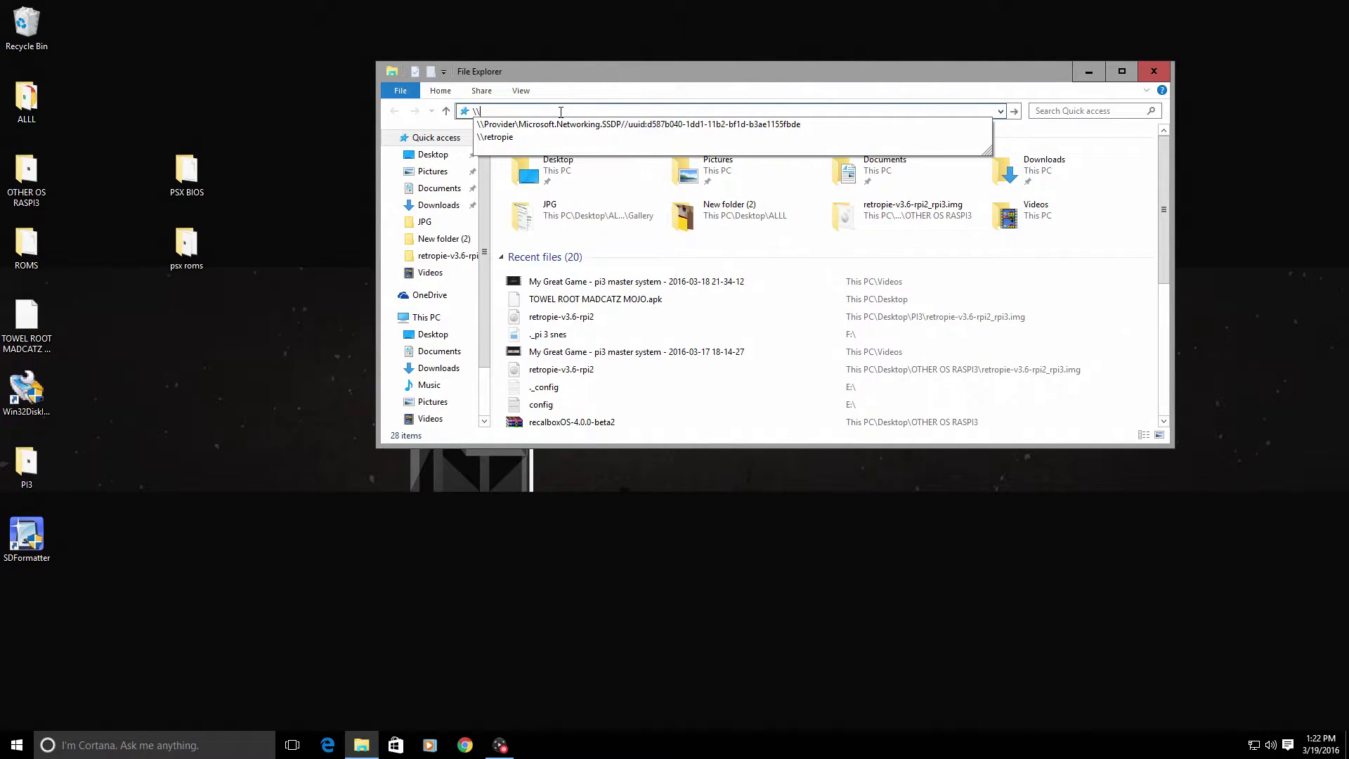
{"action": "type", "text": "RETROP"}
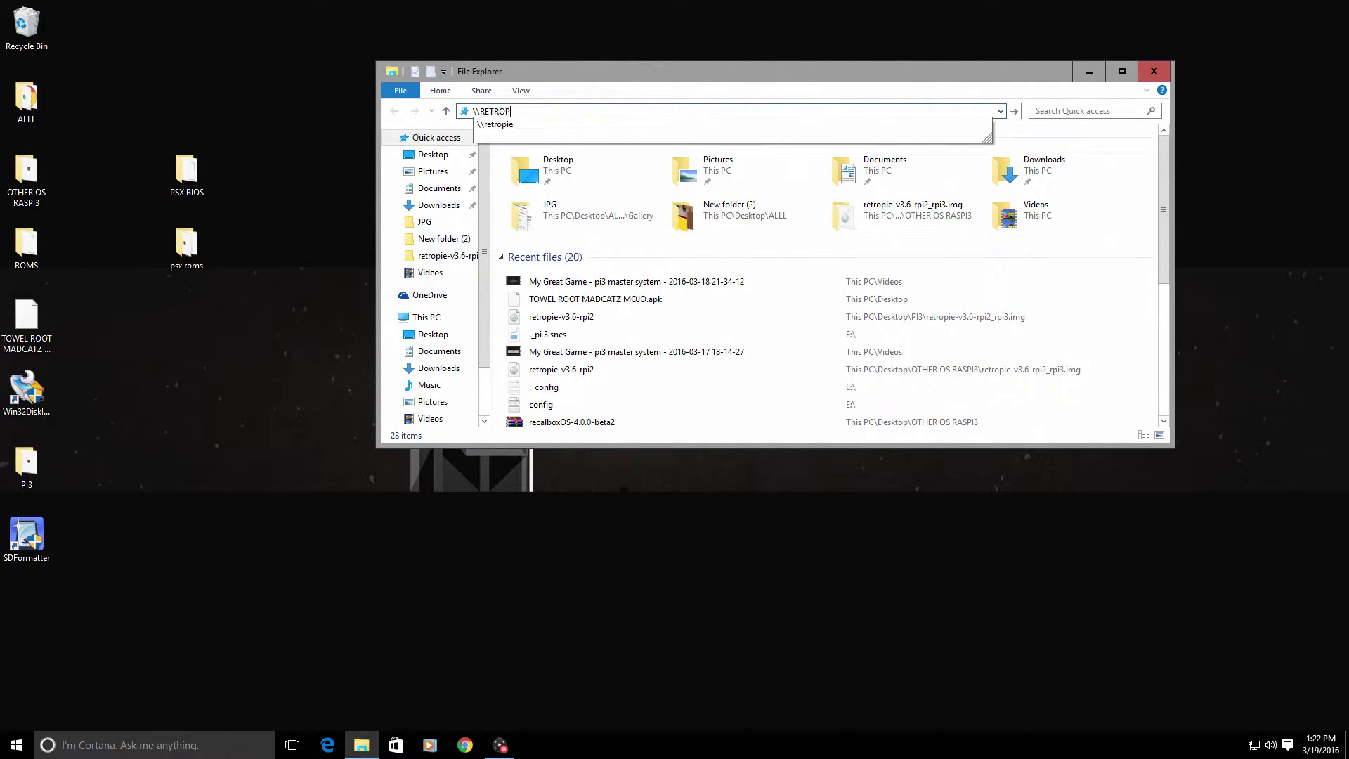
{"action": "type", "text": "IE"}
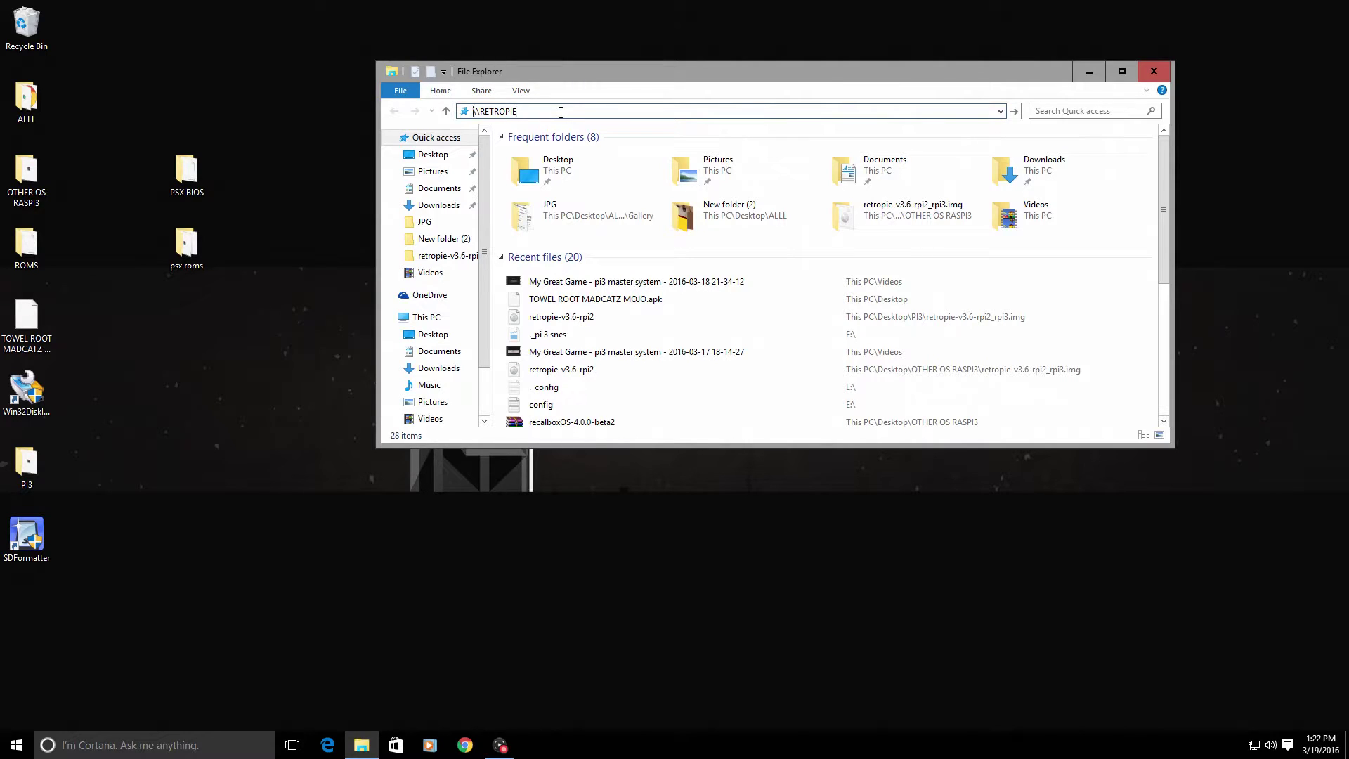
{"action": "key", "text": "Return"}
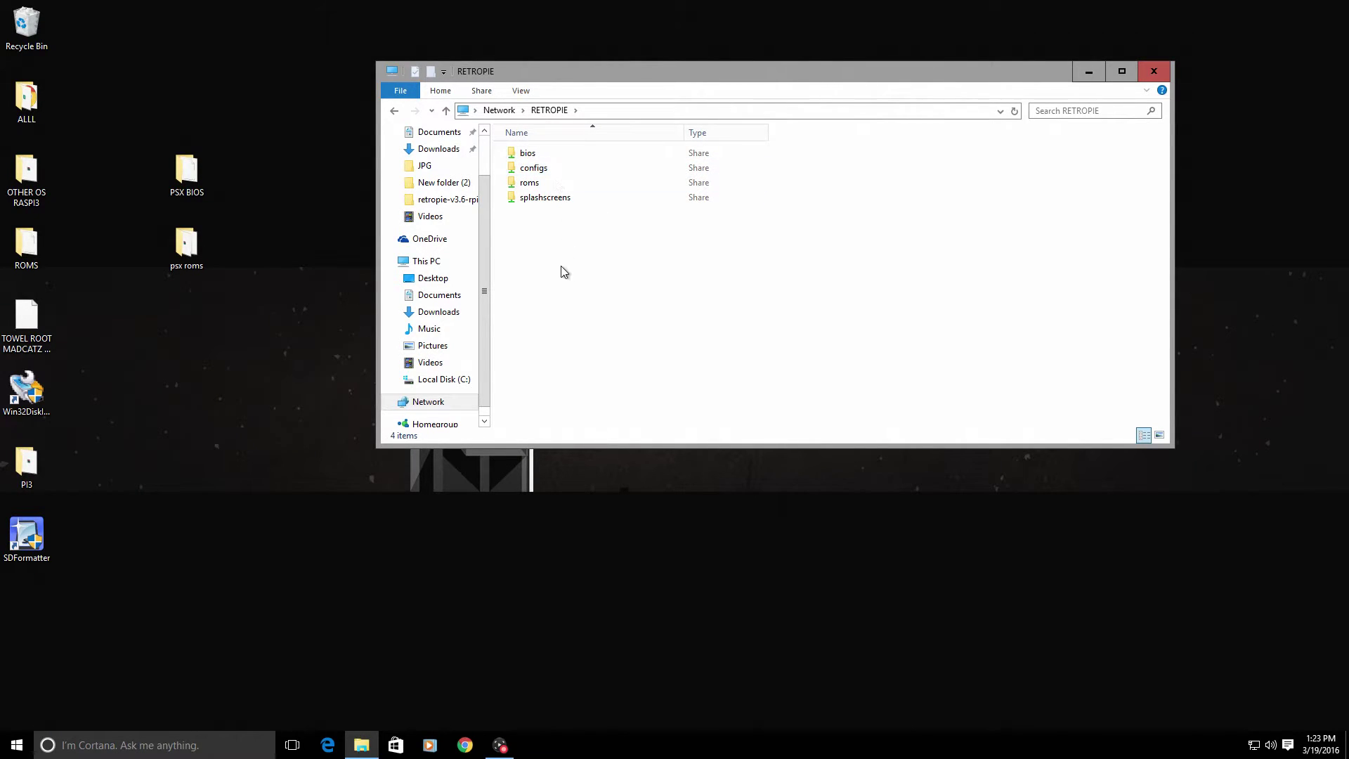
Step: Open the bios share on RETROPIE and look through its files
{"action": "left_click", "coordinate": [533, 151]}
{"action": "double_click", "coordinate": [533, 151]}
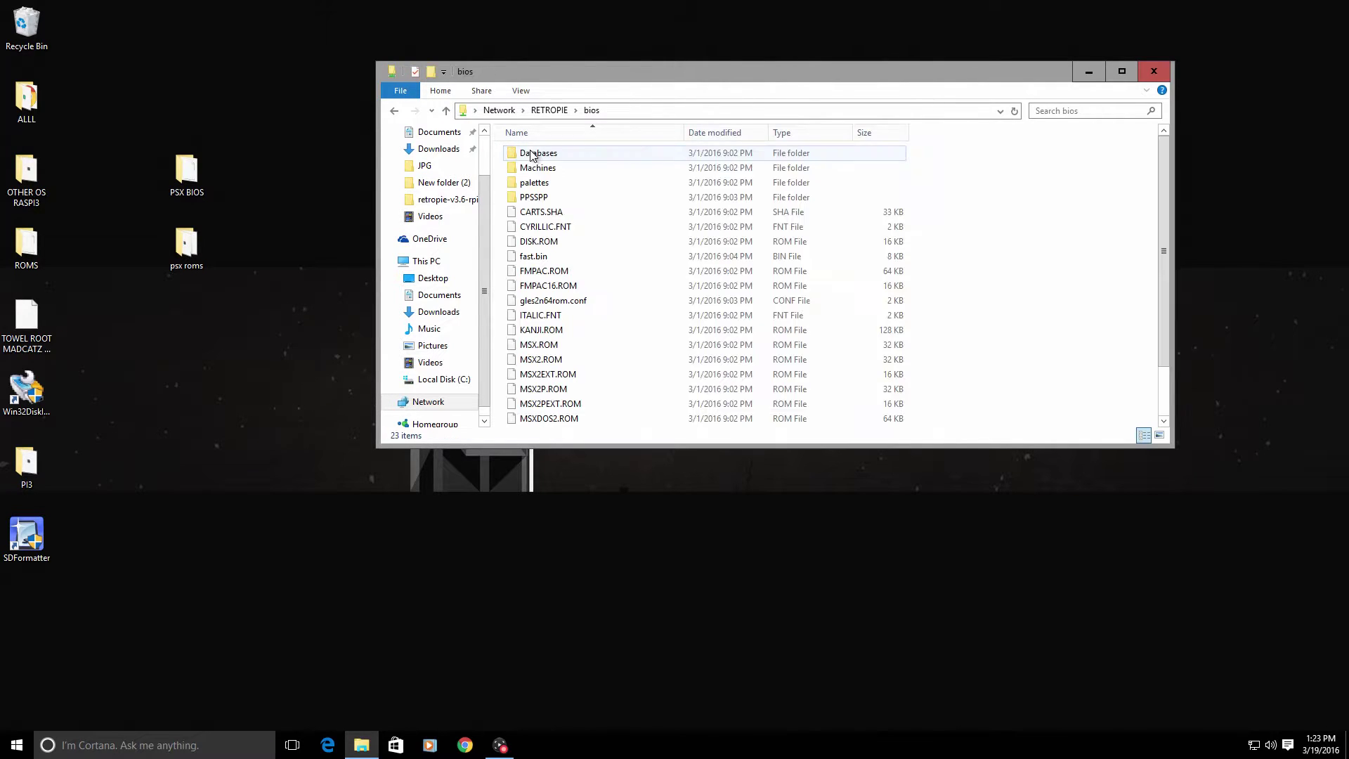
{"action": "scroll", "coordinate": [613, 348], "scroll_direction": "down", "scroll_amount": 1}
{"action": "scroll", "coordinate": [613, 348], "scroll_direction": "down", "scroll_amount": 1}
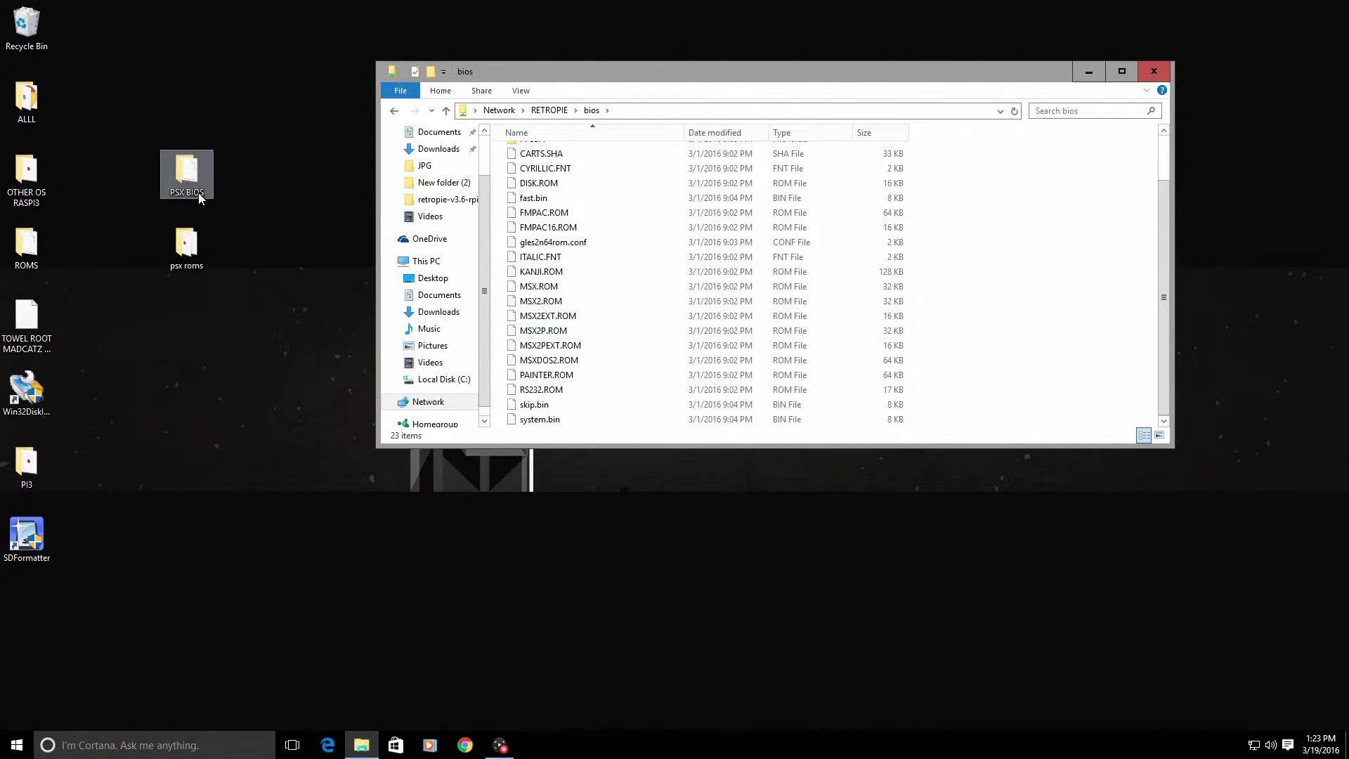
Step: Copy SCPH1001.BIN from the desktop folder PSX BIOS into the RETROPIE bios share
{"action": "double_click", "coordinate": [187, 175]}
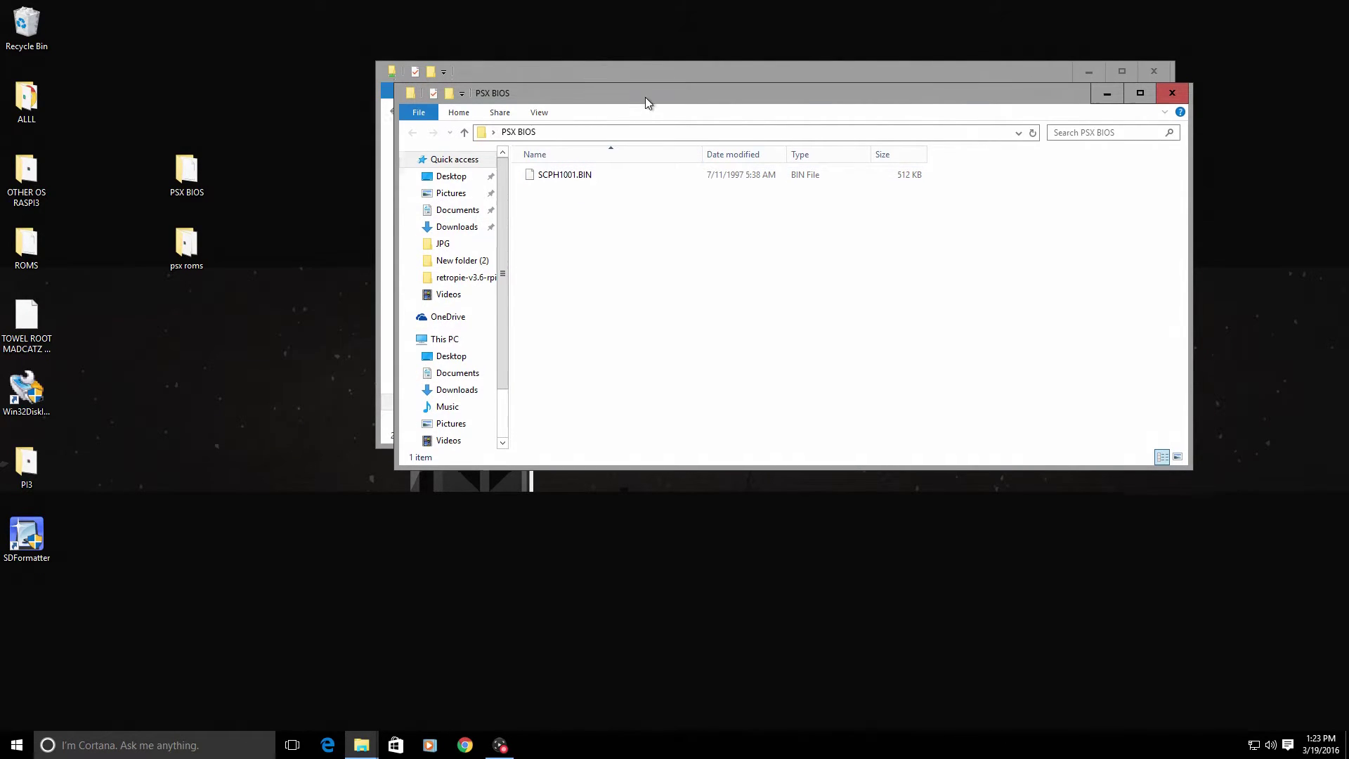
{"action": "left_click_drag", "start_coordinate": [646, 97], "coordinate": [560, 462]}
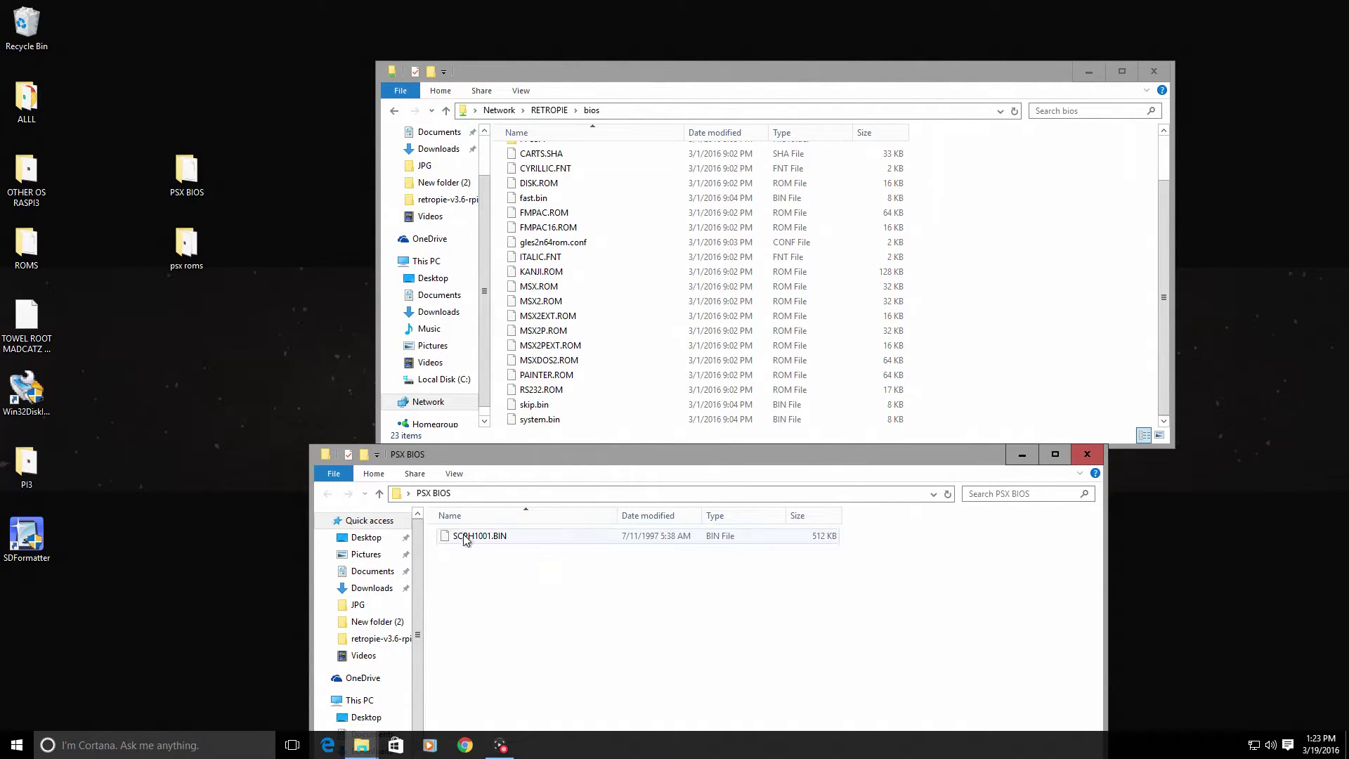
{"action": "left_click", "coordinate": [486, 538]}
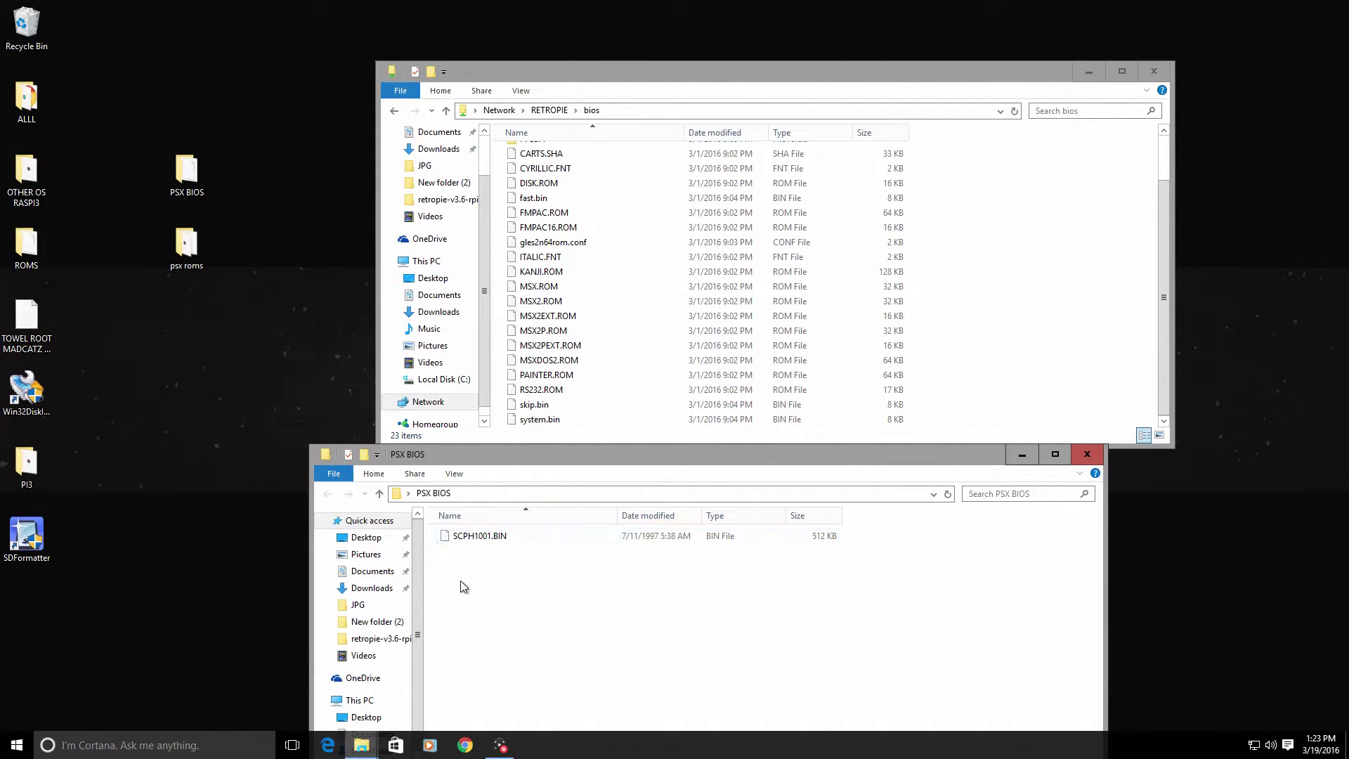
{"action": "left_click", "coordinate": [470, 542]}
{"action": "left_click_drag", "start_coordinate": [468, 541], "coordinate": [984, 351]}
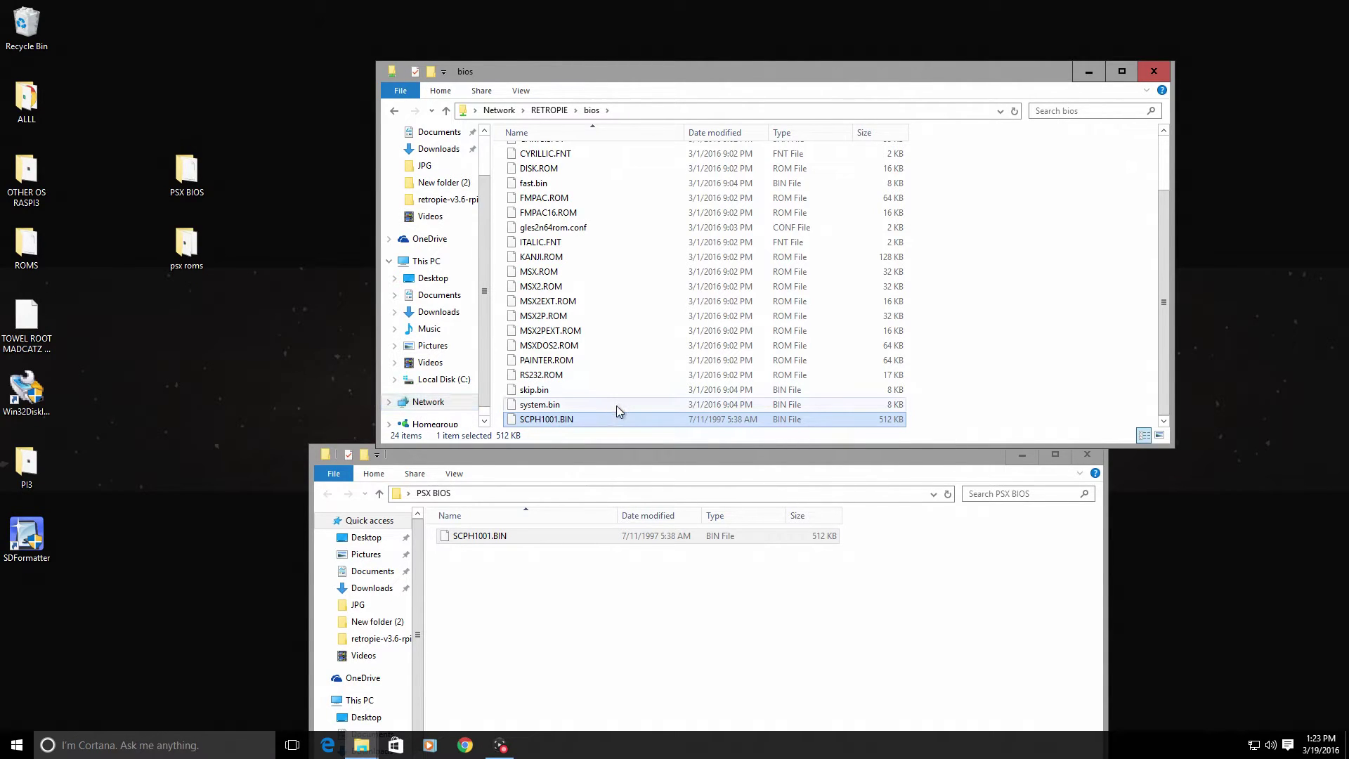
Step: Go back to the RETROPIE shares, look through the system folders in roms and open the psx folder
{"action": "left_click", "coordinate": [395, 111]}
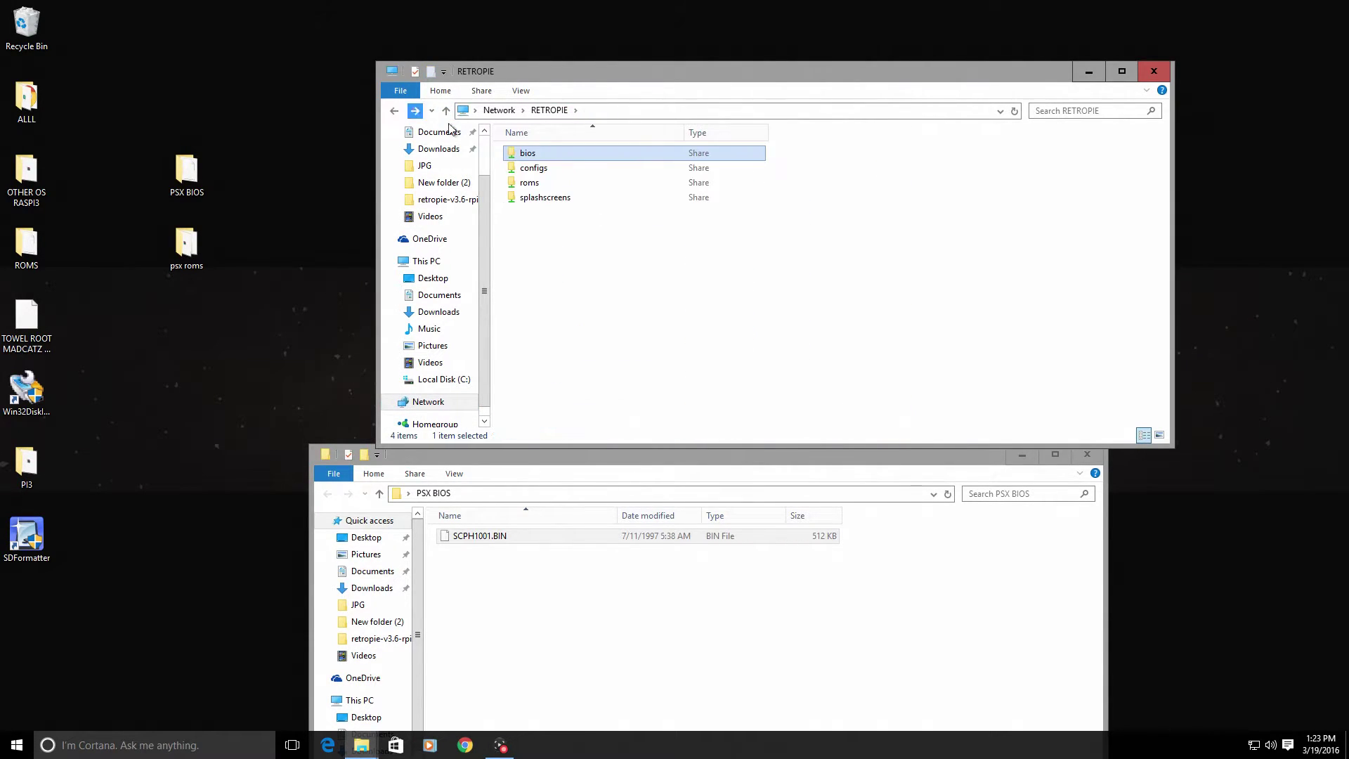
{"action": "double_click", "coordinate": [530, 183]}
{"action": "scroll", "coordinate": [682, 374], "scroll_direction": "down", "scroll_amount": 10}
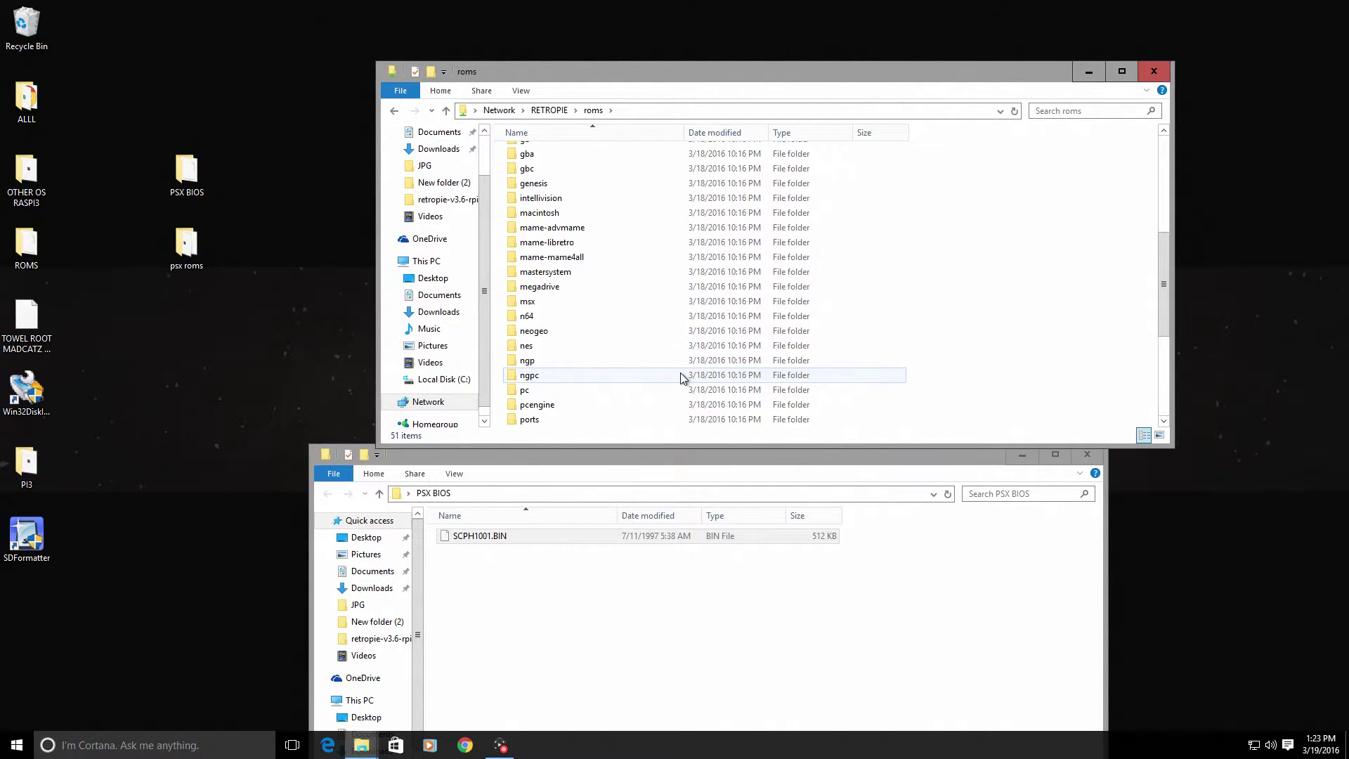
{"action": "scroll", "coordinate": [682, 377], "scroll_direction": "up", "scroll_amount": 8}
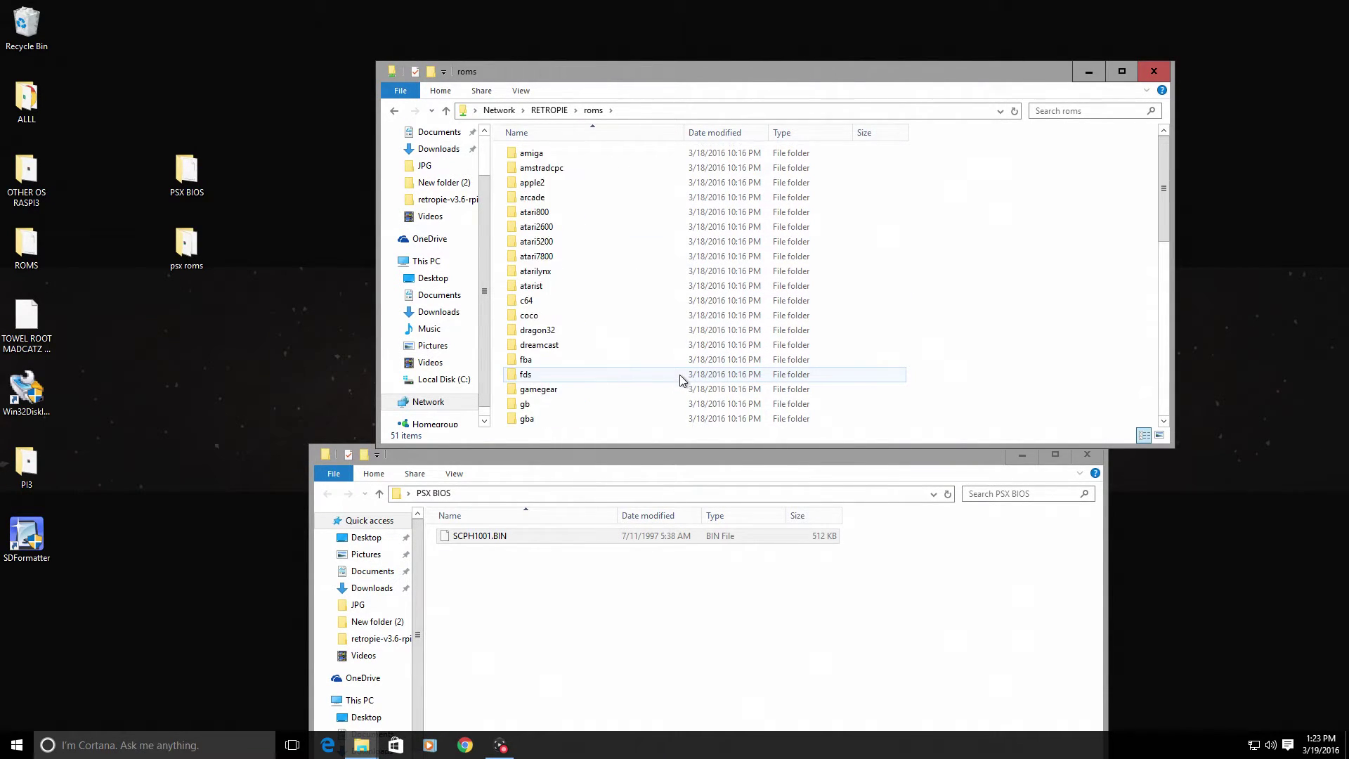
{"action": "scroll", "coordinate": [677, 379], "scroll_direction": "down", "scroll_amount": 8}
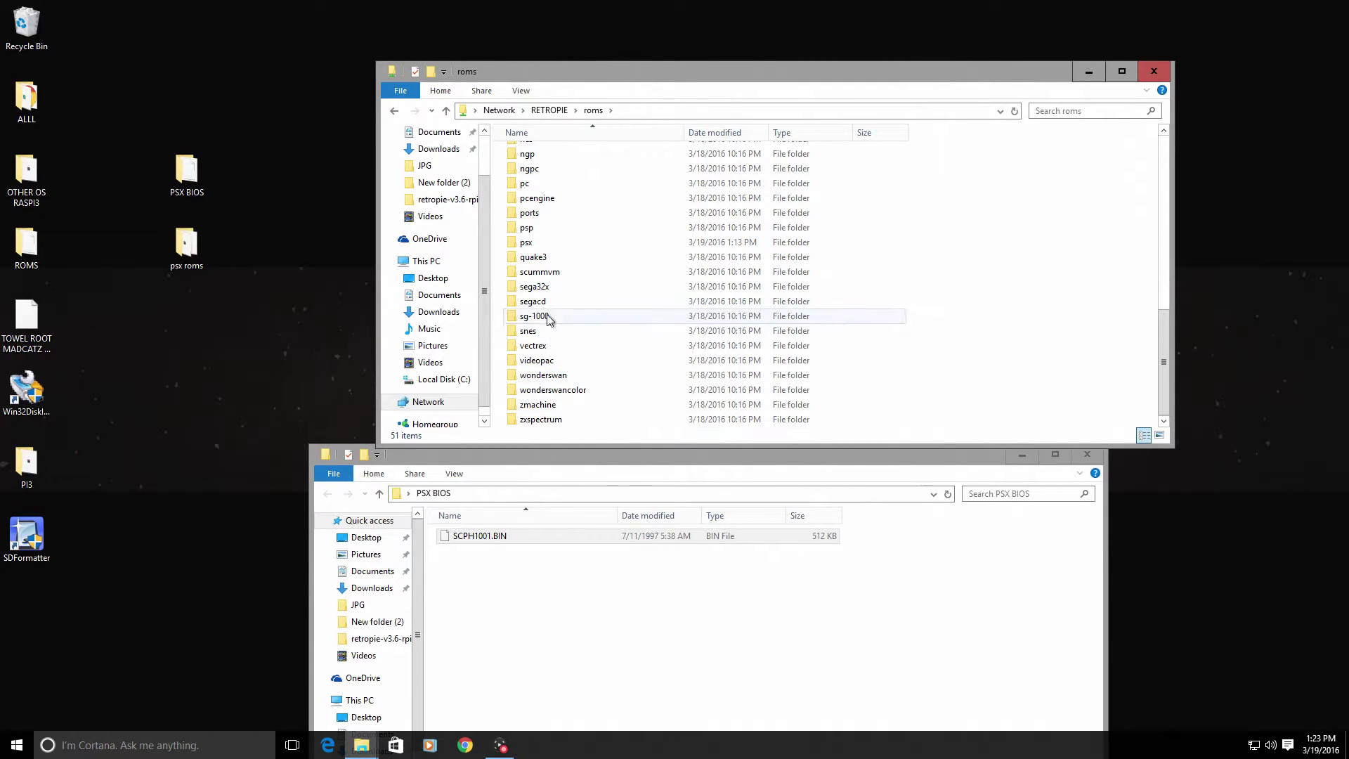
{"action": "scroll", "coordinate": [557, 238], "scroll_direction": "up", "scroll_amount": 8}
{"action": "scroll", "coordinate": [548, 168], "scroll_direction": "up", "scroll_amount": 3}
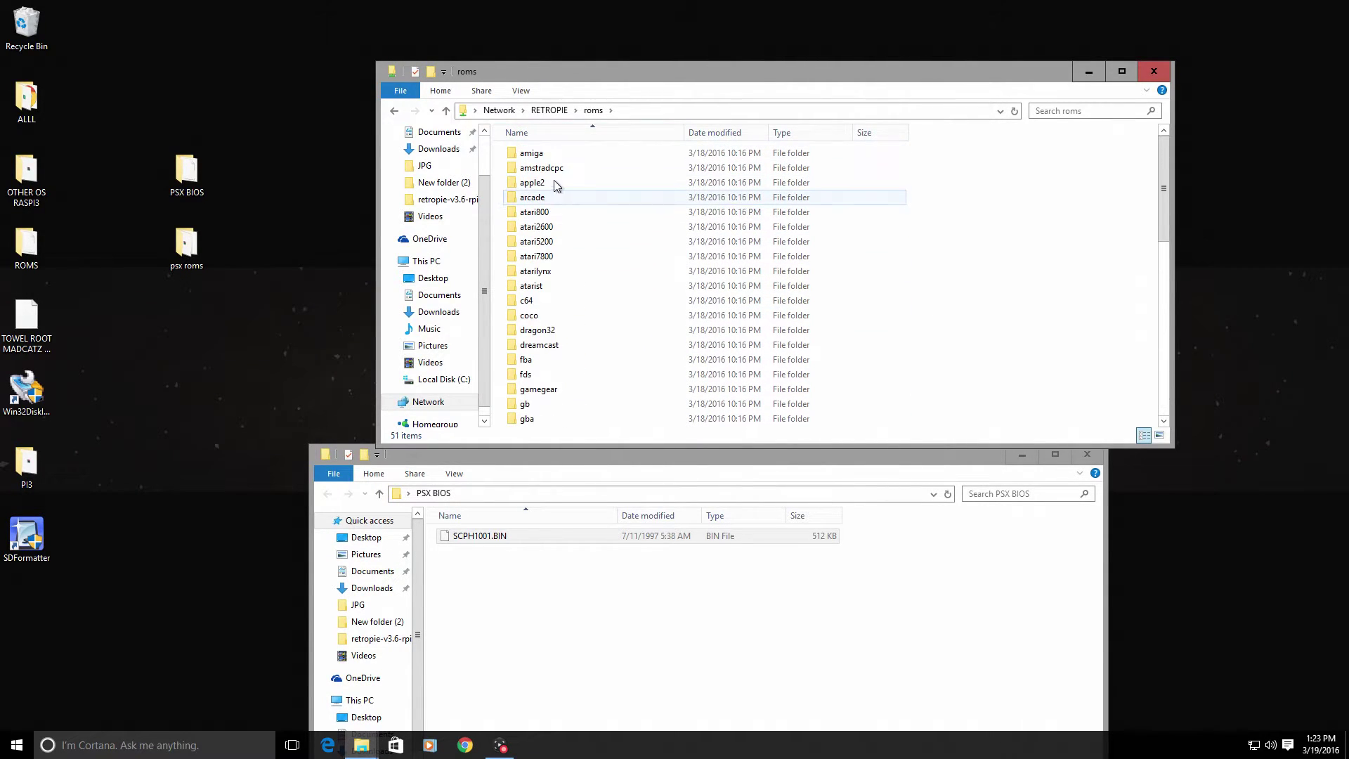
{"action": "scroll", "coordinate": [576, 372], "scroll_direction": "down", "scroll_amount": 11}
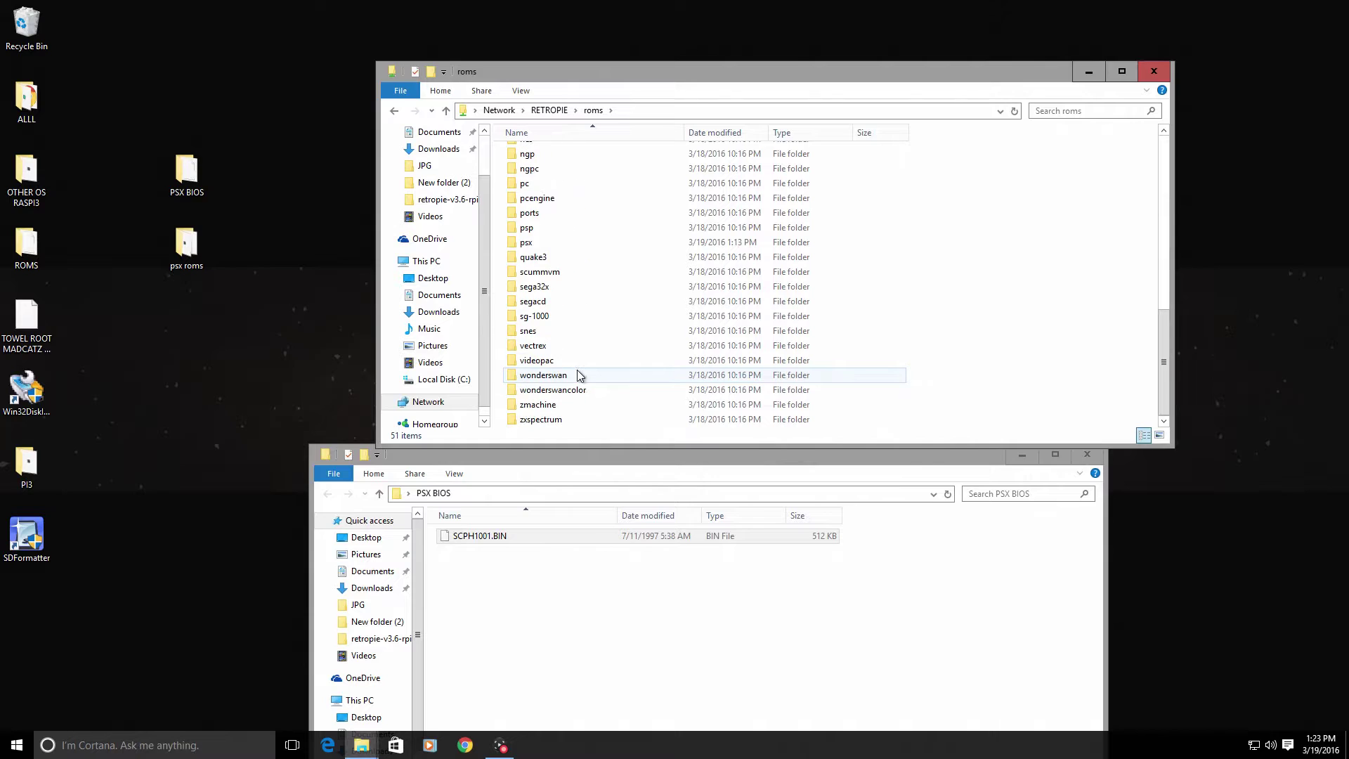
{"action": "scroll", "coordinate": [578, 309], "scroll_direction": "up", "scroll_amount": 4}
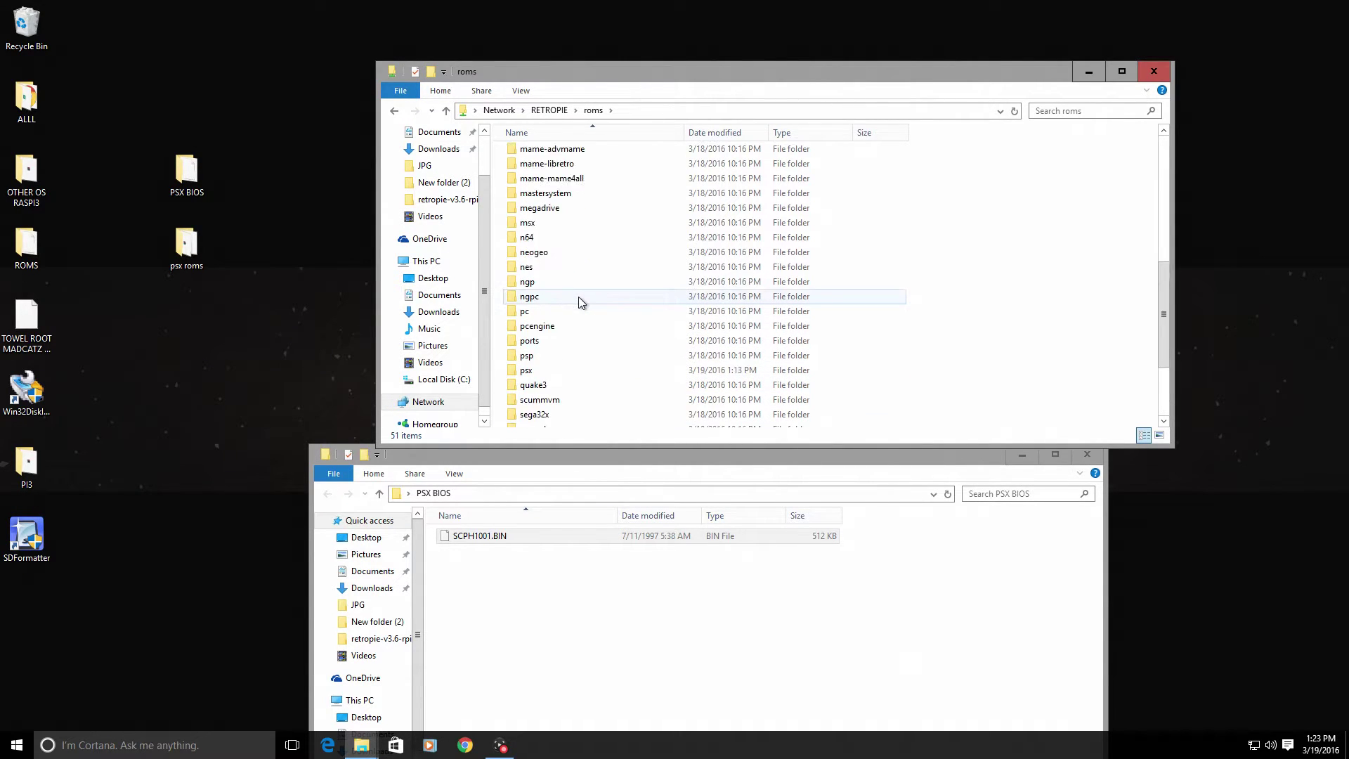
{"action": "scroll", "coordinate": [585, 310], "scroll_direction": "up", "scroll_amount": 6}
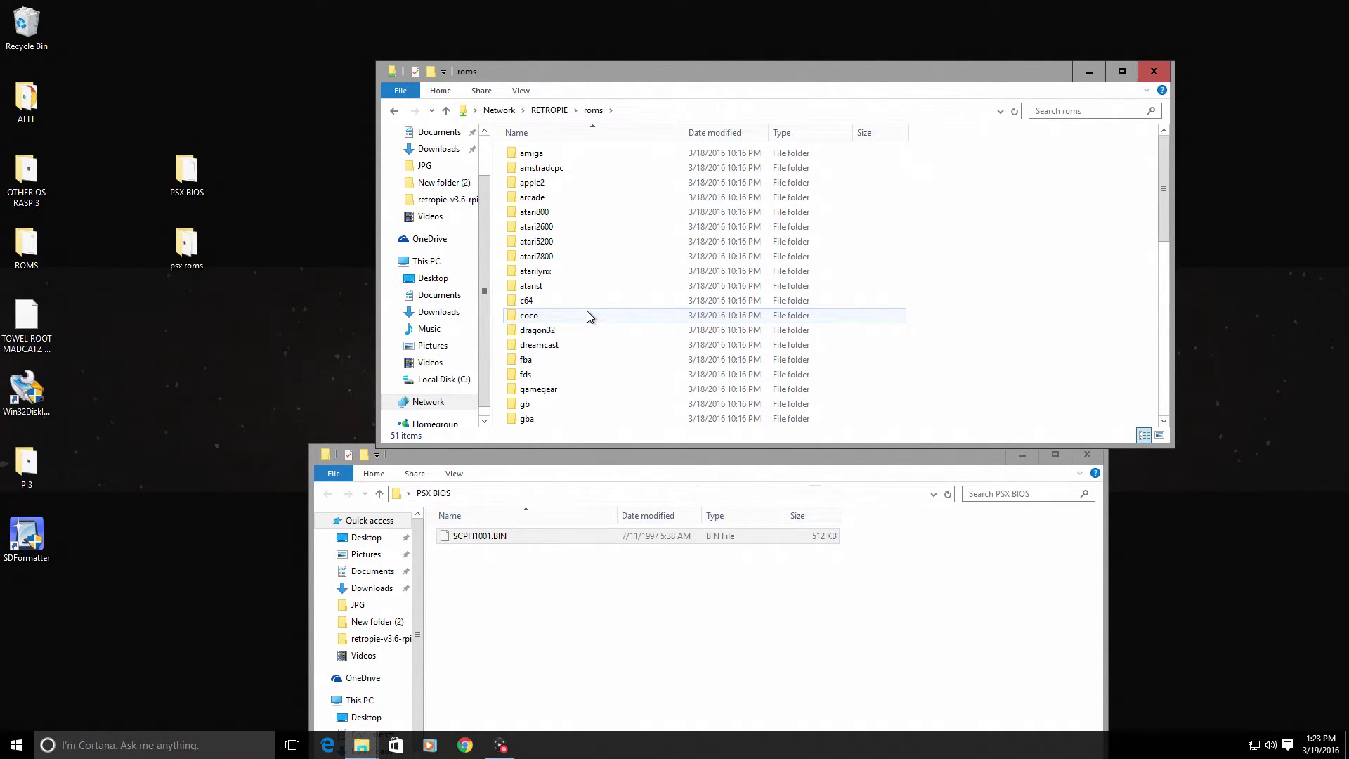
{"action": "scroll", "coordinate": [588, 310], "scroll_direction": "down", "scroll_amount": 1}
{"action": "scroll", "coordinate": [587, 311], "scroll_direction": "down", "scroll_amount": 5}
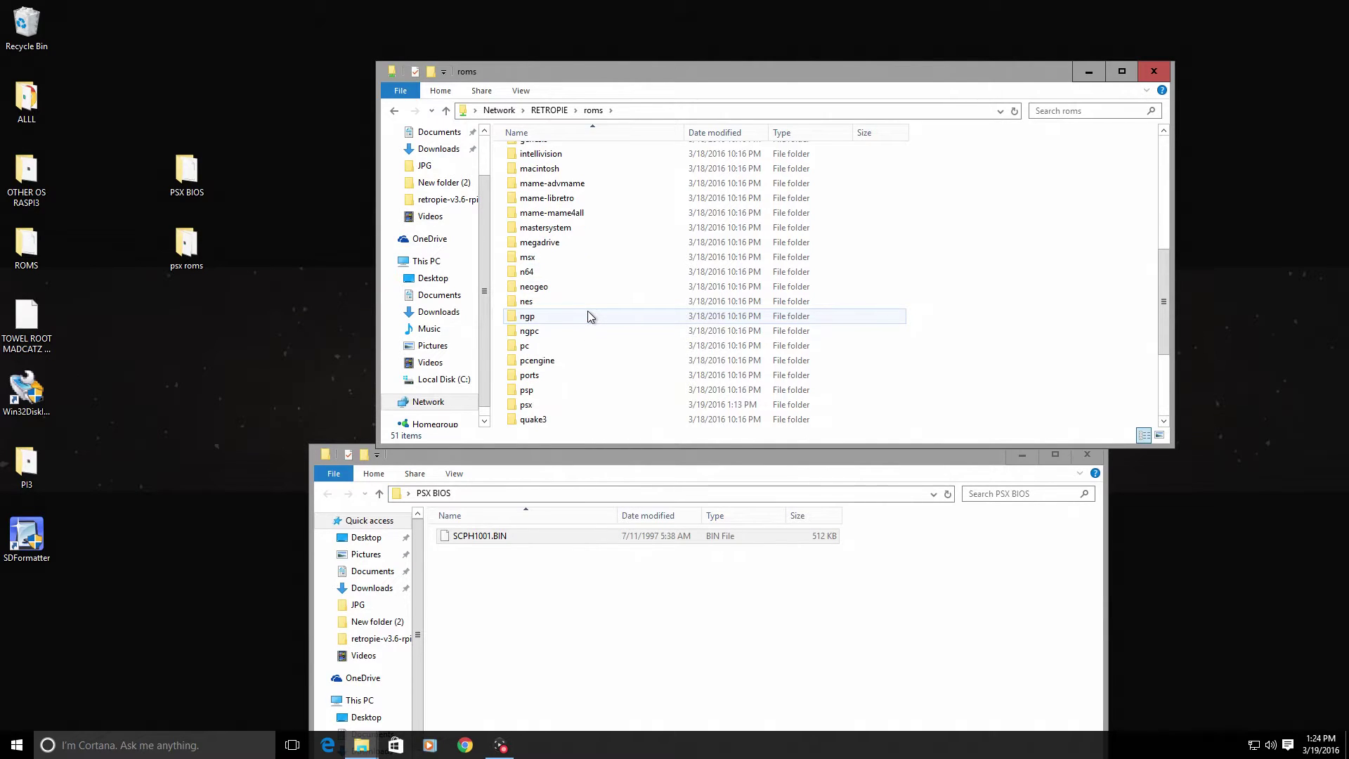
{"action": "scroll", "coordinate": [601, 369], "scroll_direction": "down", "scroll_amount": 2}
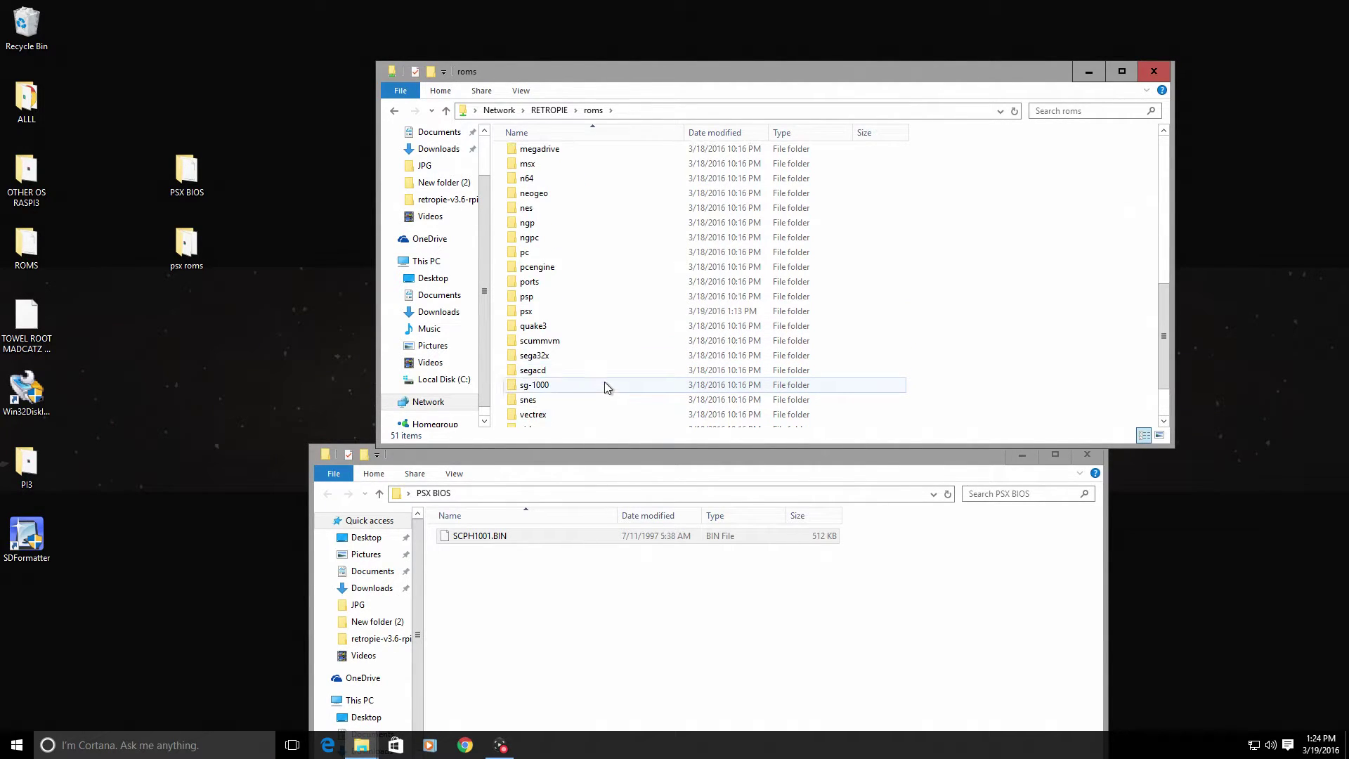
{"action": "double_click", "coordinate": [525, 311]}
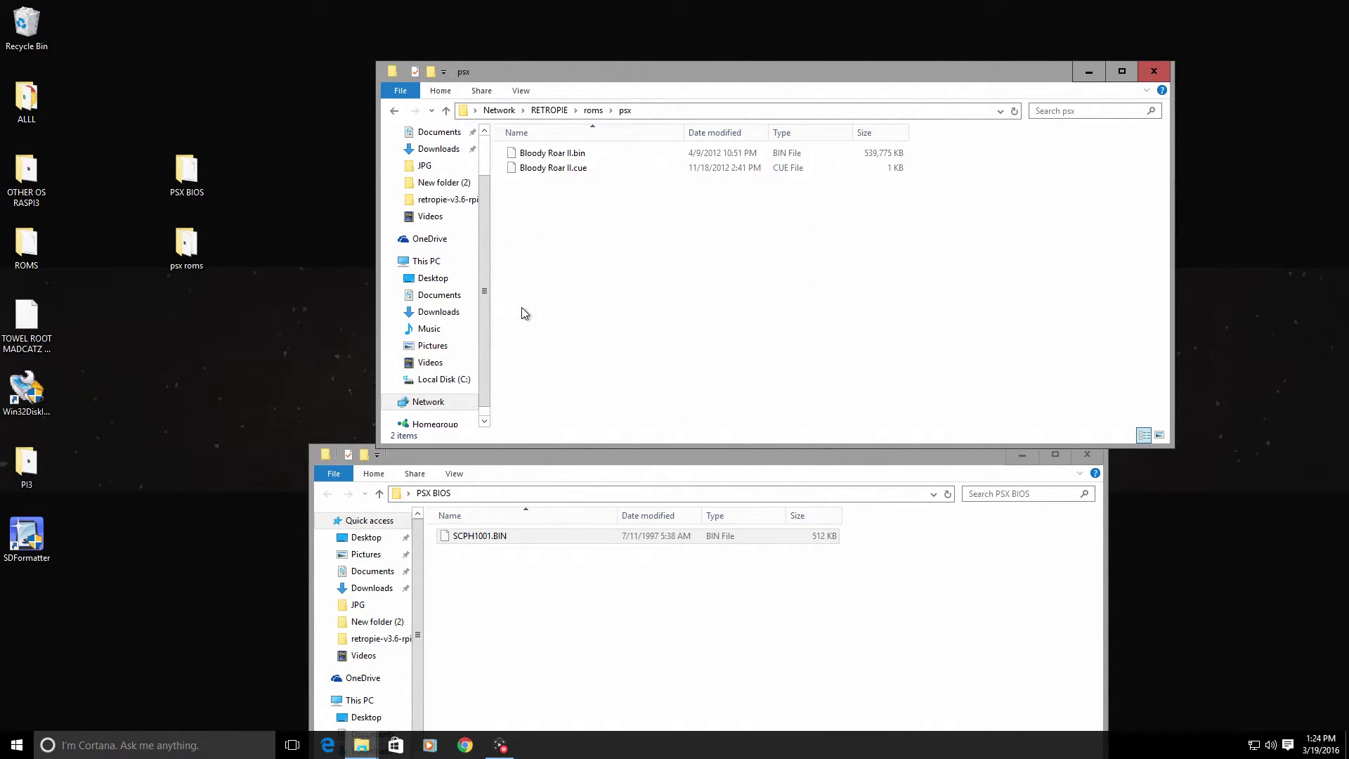
Step: Copy all four Tekken 3 (USA) track and cue files from the desktop folder psx roms into the RETROPIE psx folder
{"action": "double_click", "coordinate": [195, 253]}
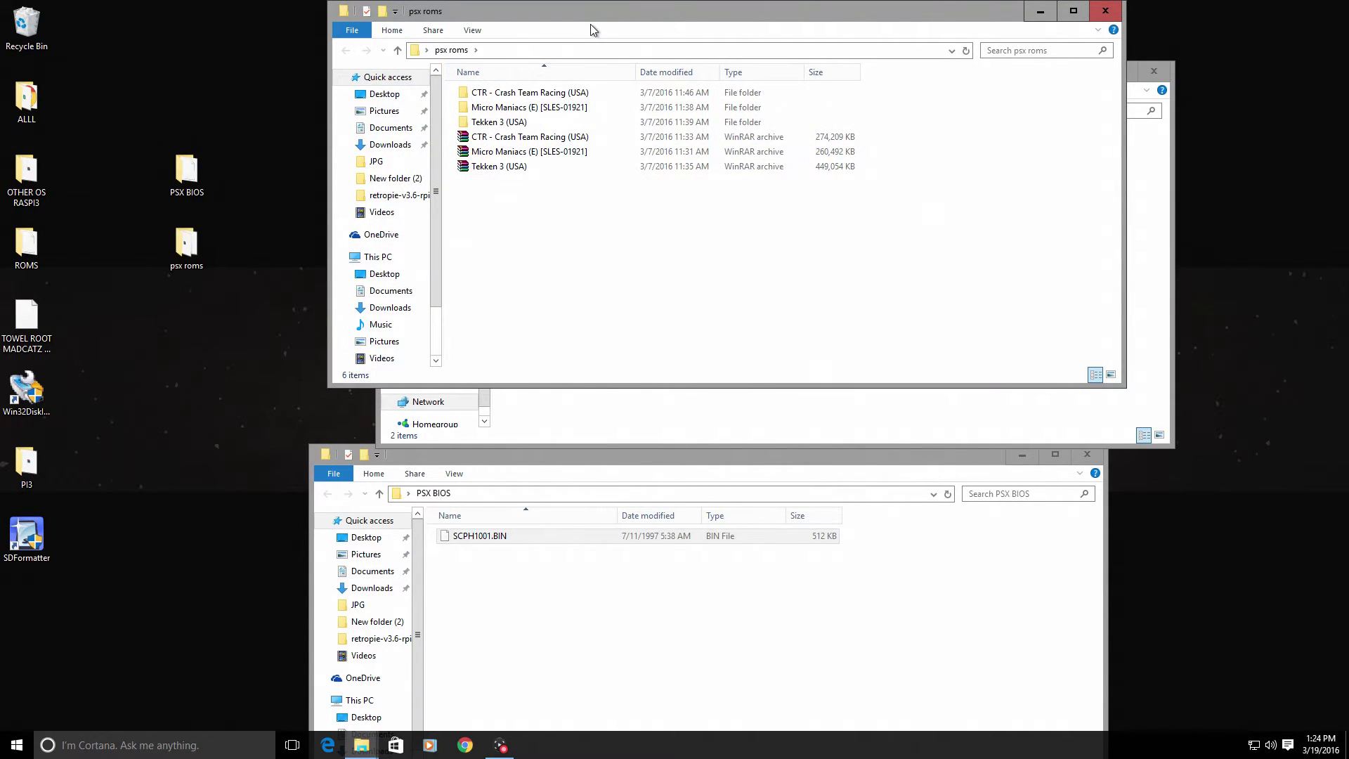
{"action": "left_click_drag", "start_coordinate": [593, 16], "coordinate": [569, 327]}
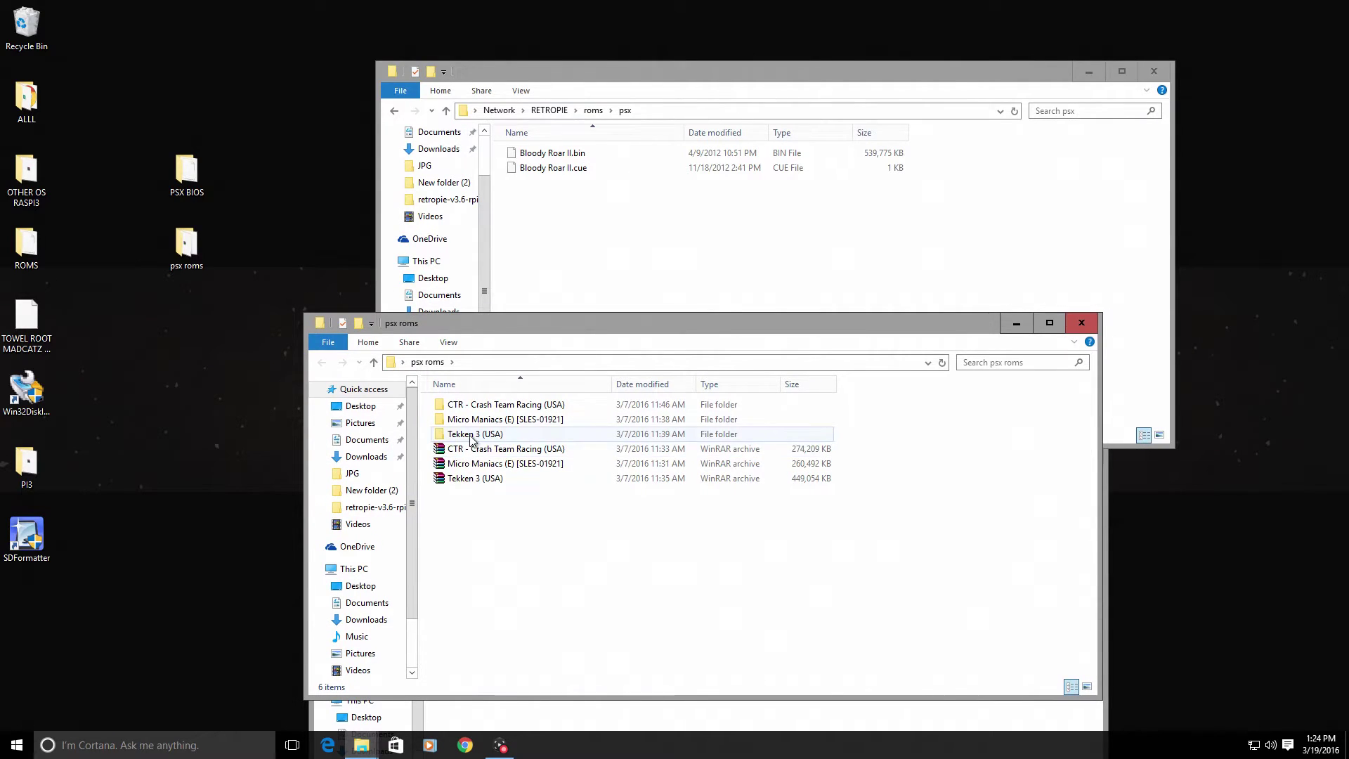
{"action": "double_click", "coordinate": [471, 435]}
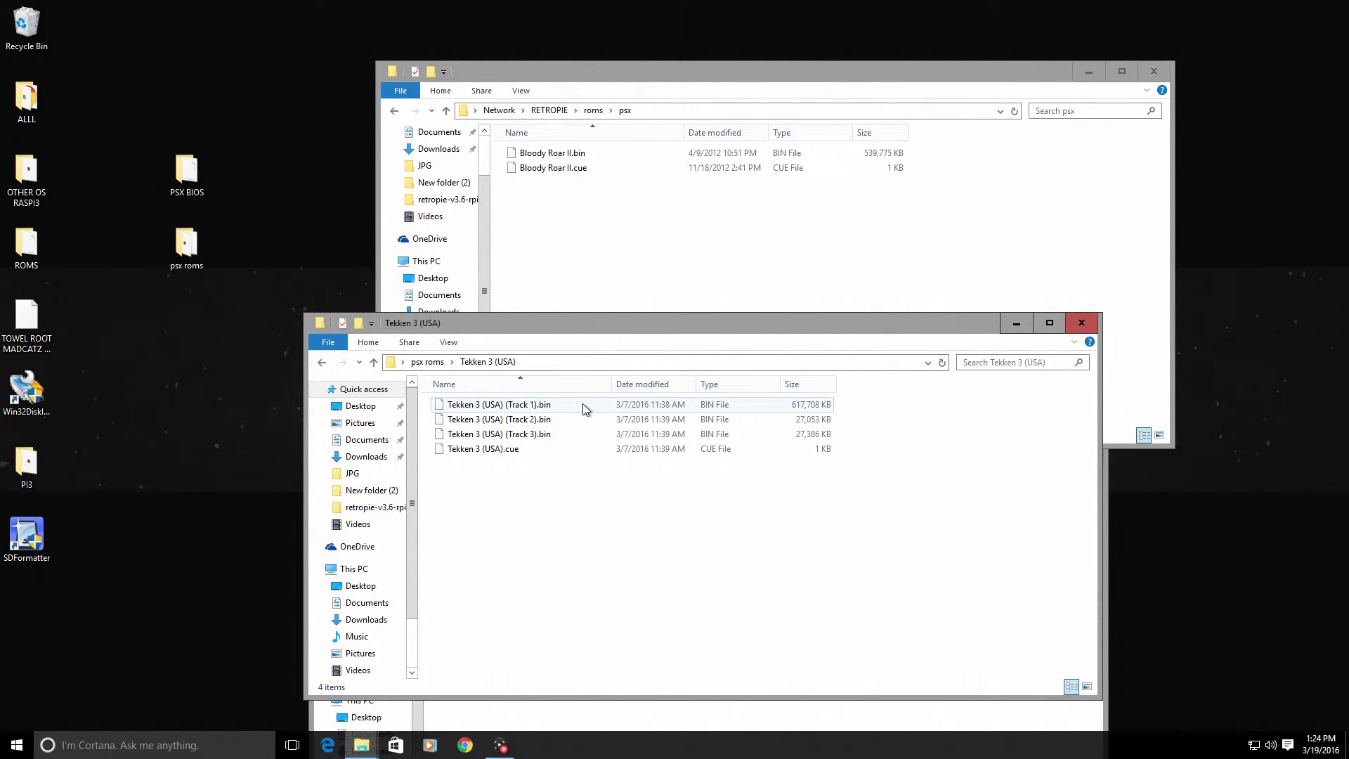
{"action": "left_click_drag", "start_coordinate": [583, 403], "coordinate": [600, 258]}
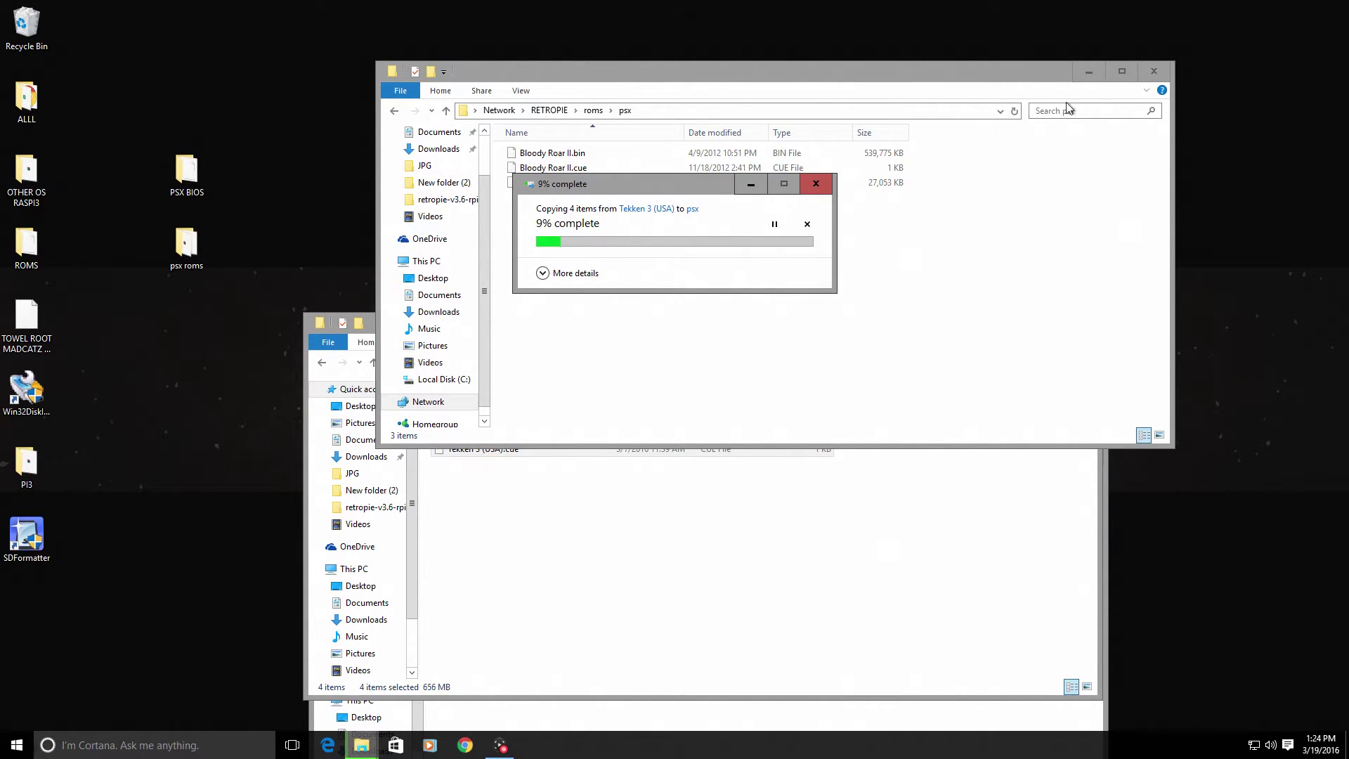
Step: Close the Tekken 3 (USA) and PSX BIOS folder windows and return the network window to roms
{"action": "left_click", "coordinate": [714, 514]}
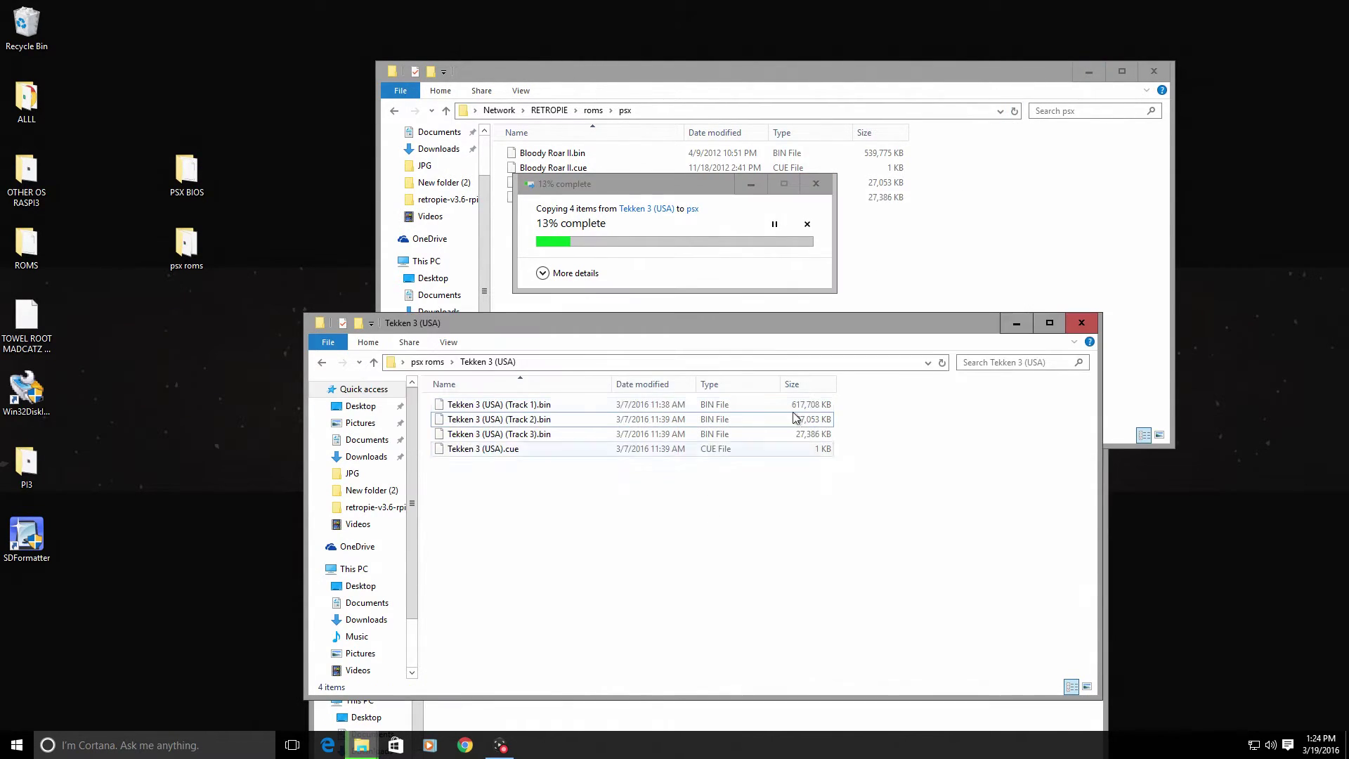
{"action": "left_click", "coordinate": [1081, 324]}
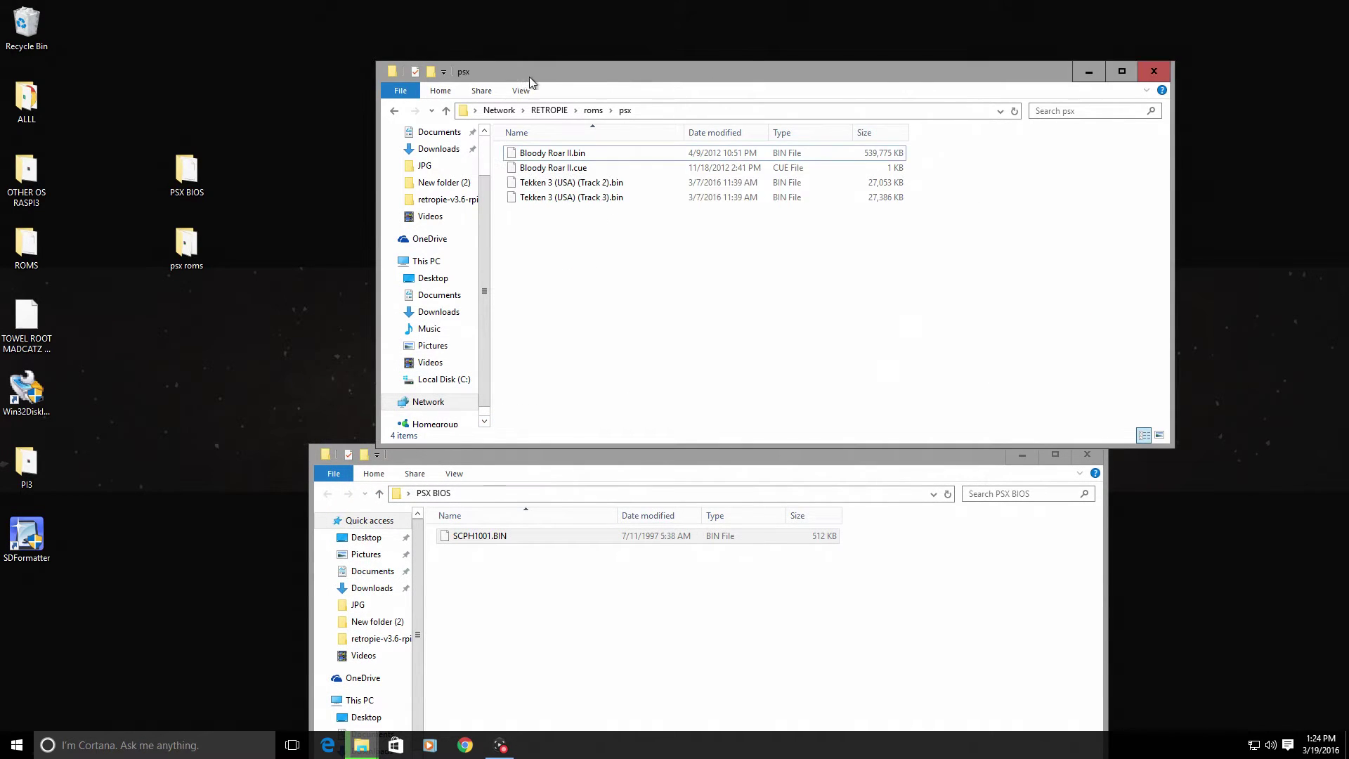
{"action": "left_click", "coordinate": [395, 112]}
{"action": "left_click", "coordinate": [377, 456]}
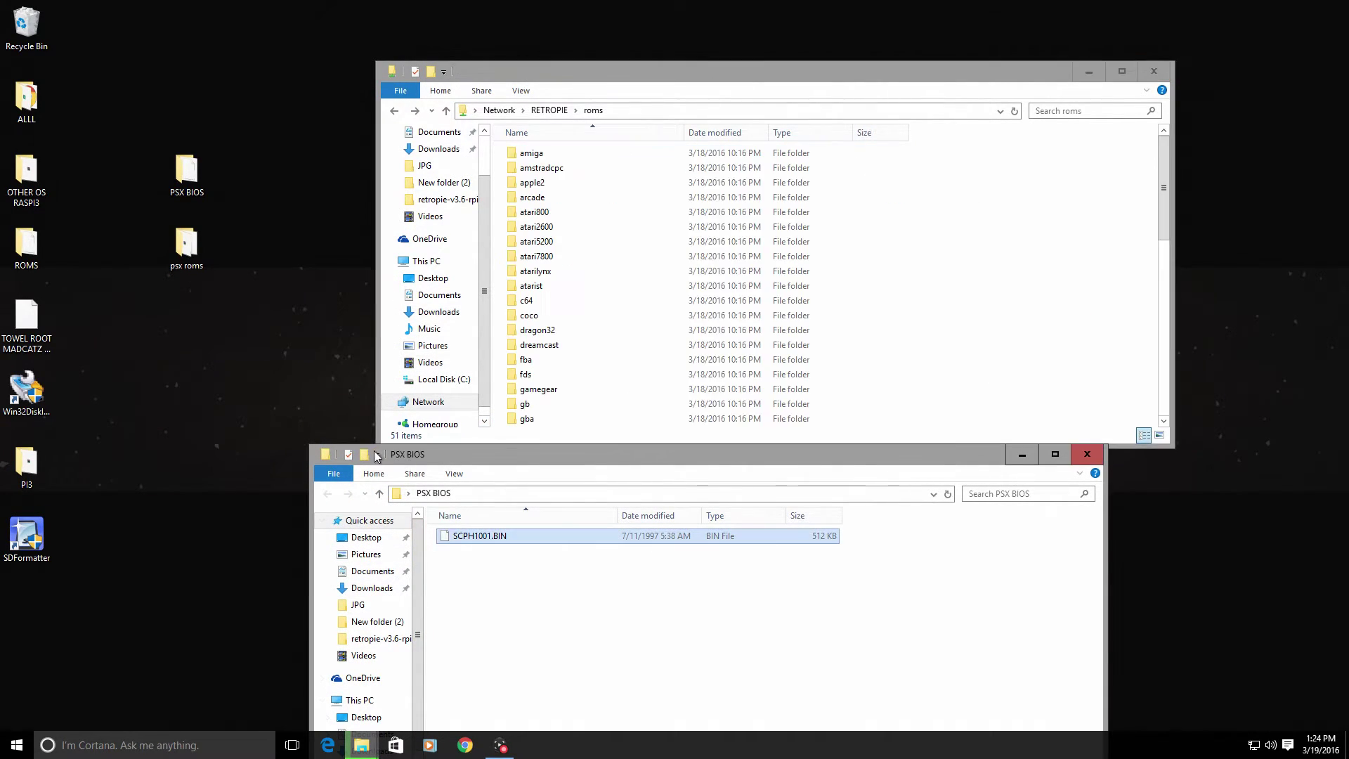
{"action": "left_click", "coordinate": [1087, 454]}
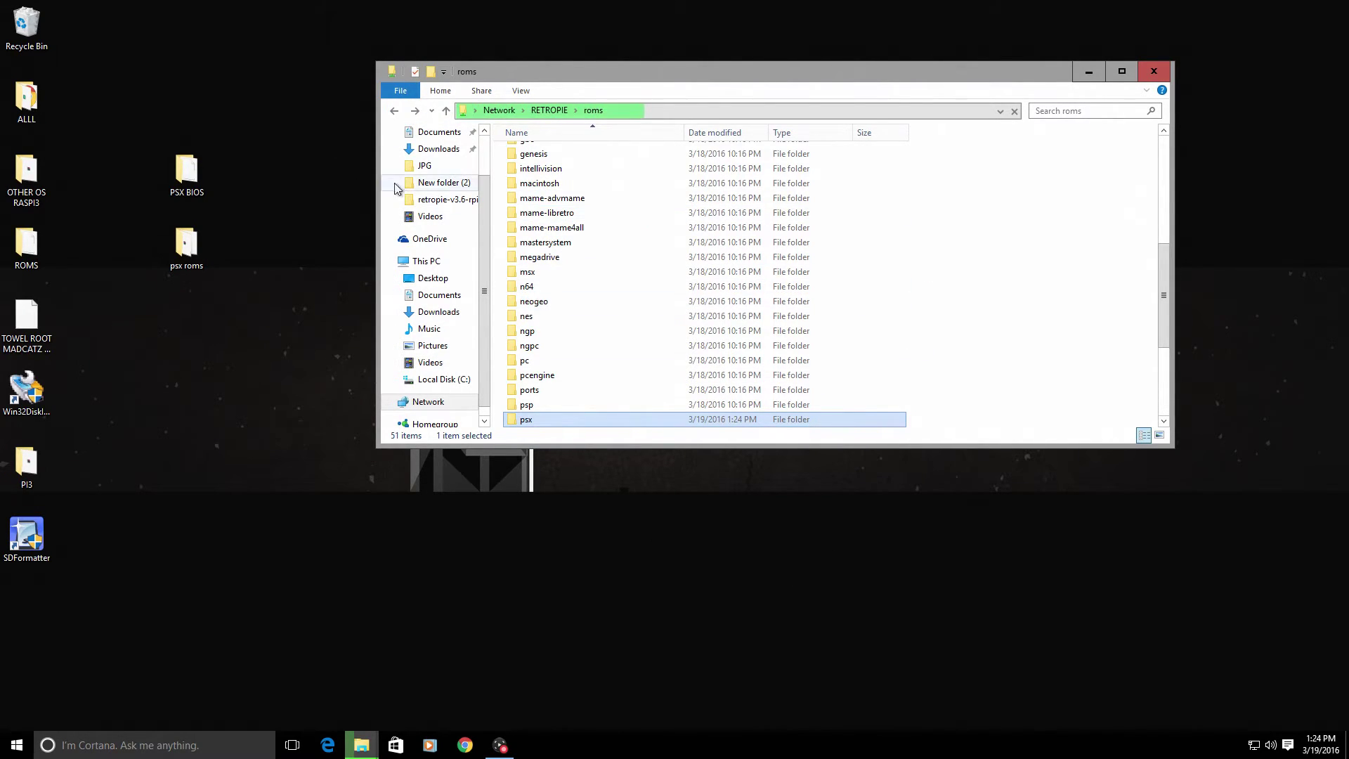
Step: Reopen the RETROPIE bios share and move the copy progress window clear of its file list
{"action": "key", "text": "BackSpace"}
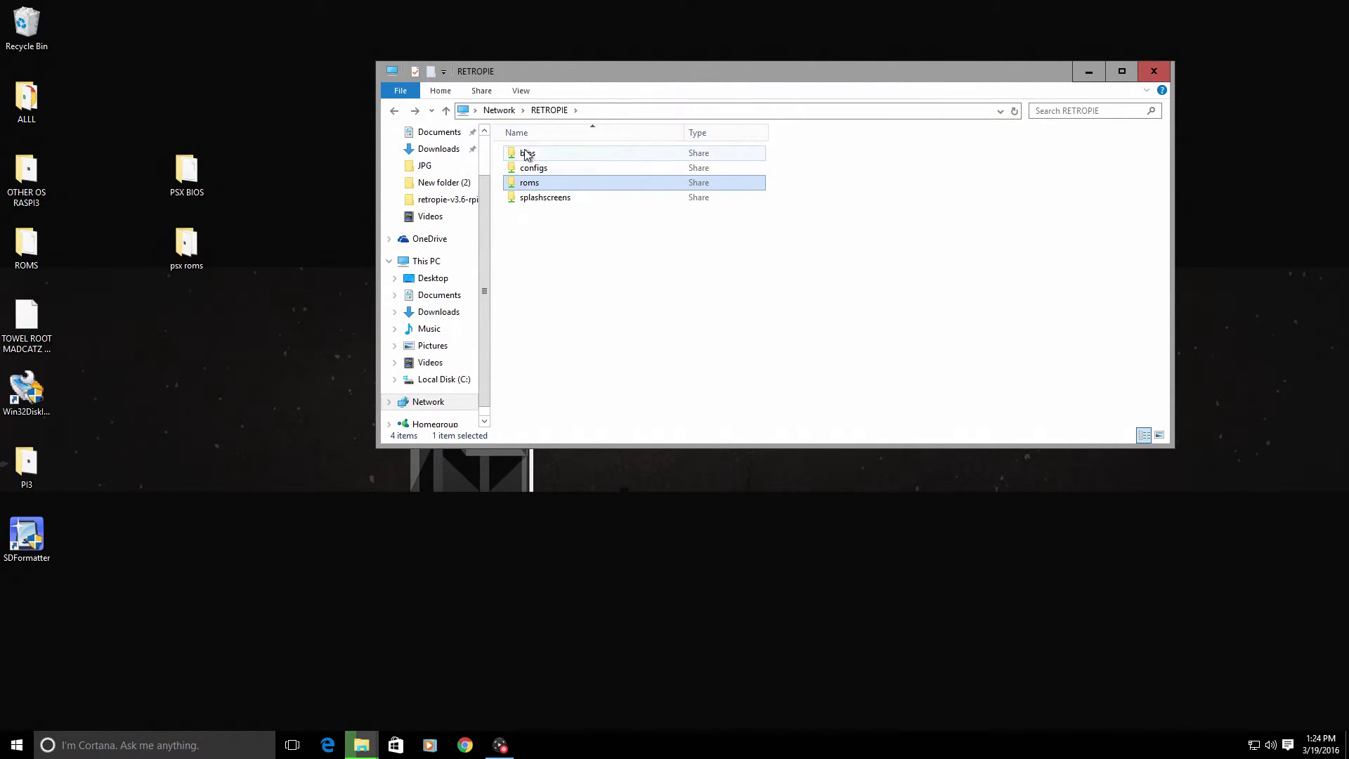
{"action": "left_click", "coordinate": [533, 155]}
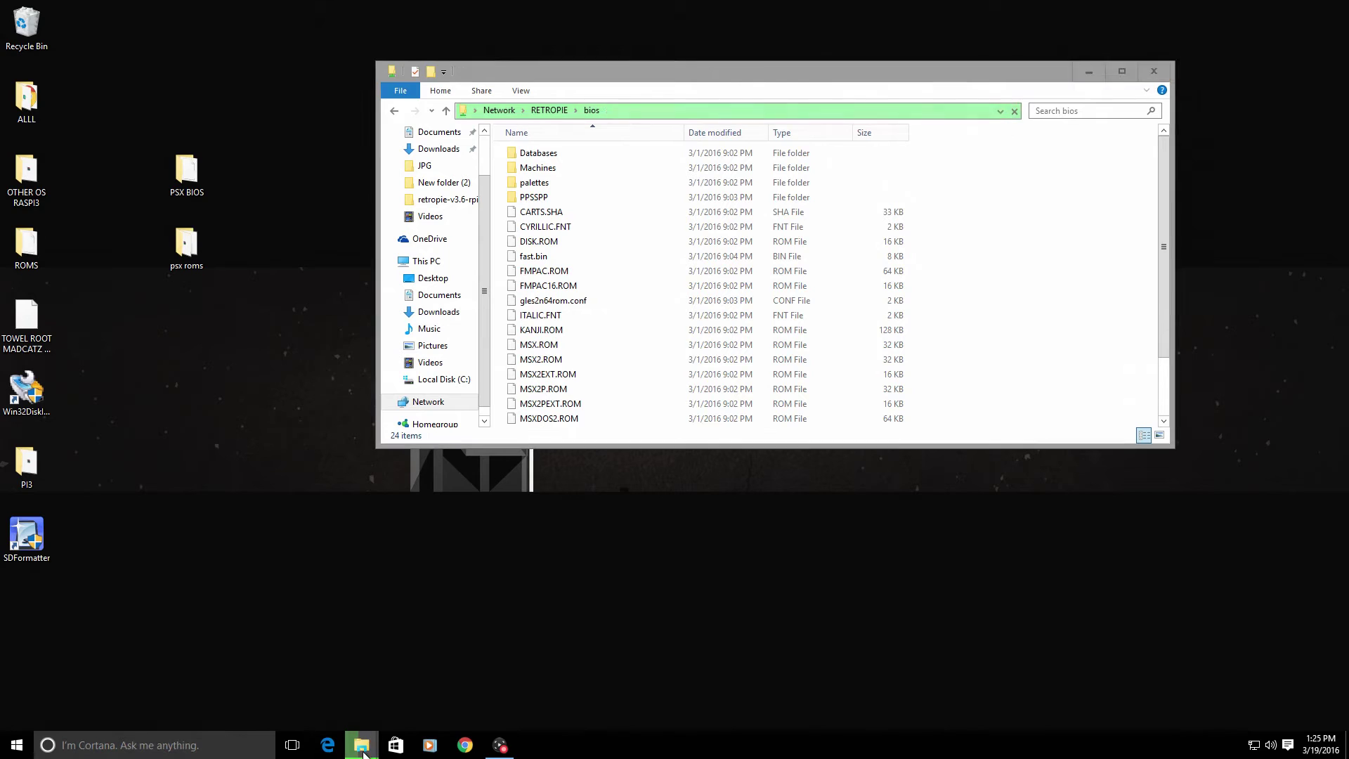
{"action": "mouse_move", "coordinate": [362, 745]}
{"action": "left_click", "coordinate": [454, 648]}
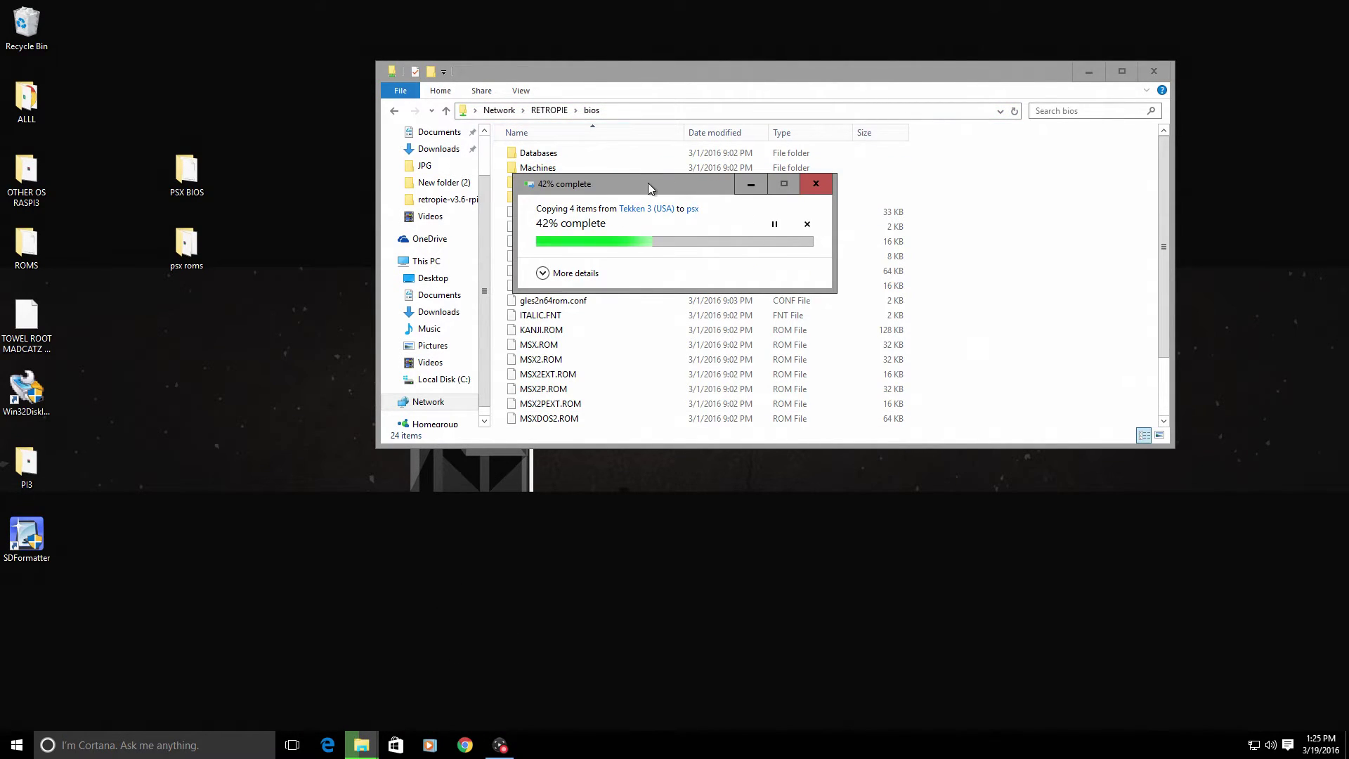
{"action": "left_click_drag", "start_coordinate": [648, 183], "coordinate": [493, 458]}
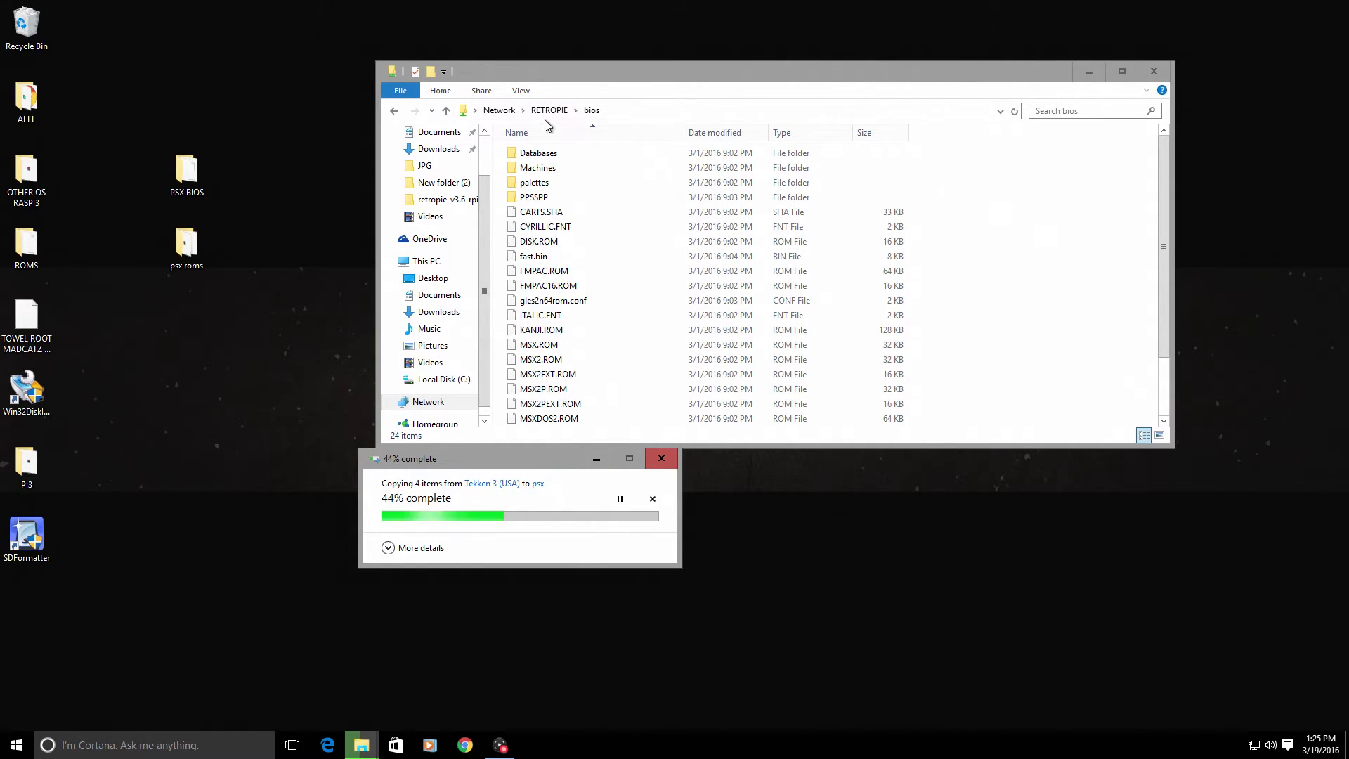
{"action": "left_click_drag", "start_coordinate": [612, 78], "coordinate": [587, 55]}
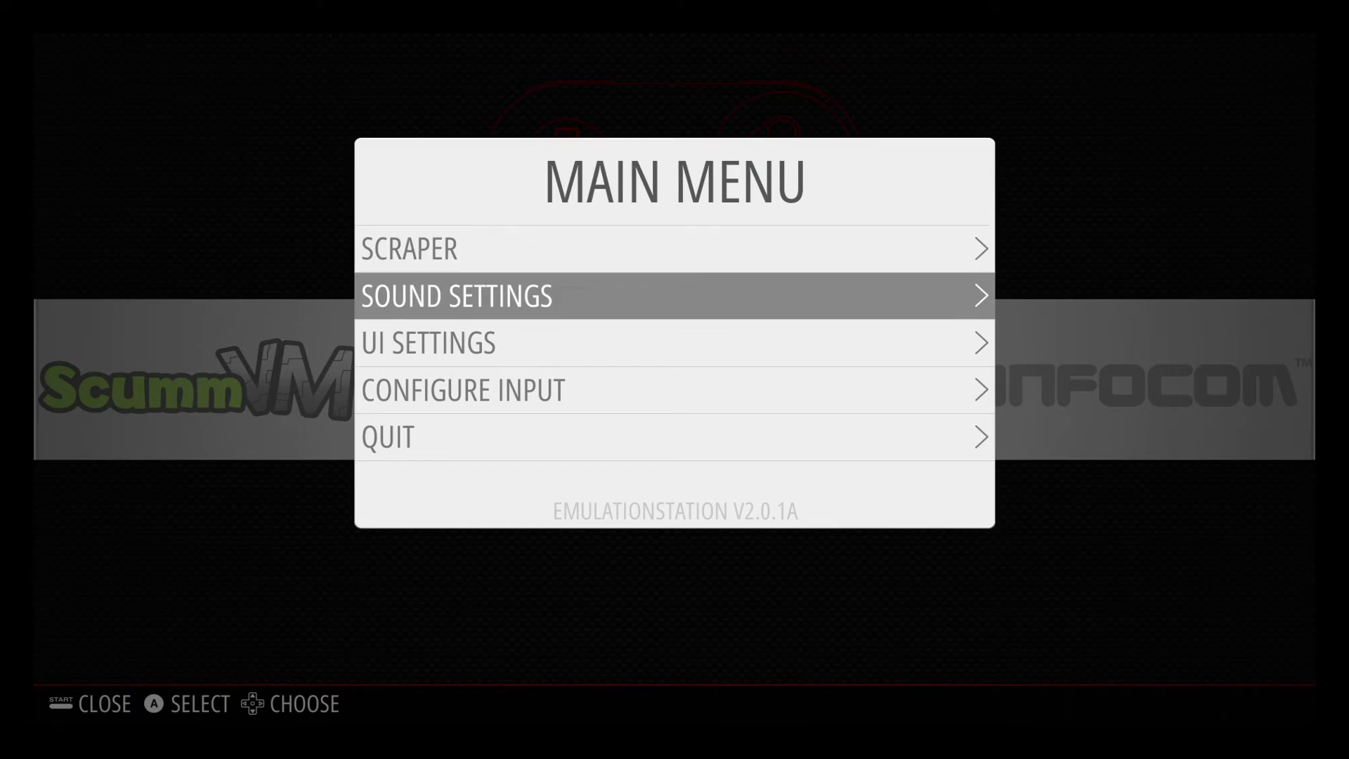
Step: In EmulationStation, restart through the quit options so the transferred PlayStation files are loaded
{"action": "key", "text": "Down"}
{"action": "key", "text": "Down"}
{"action": "key", "text": "Down"}
{"action": "key", "text": "Return"}
{"action": "key", "text": "Down"}
{"action": "key", "text": "Return"}
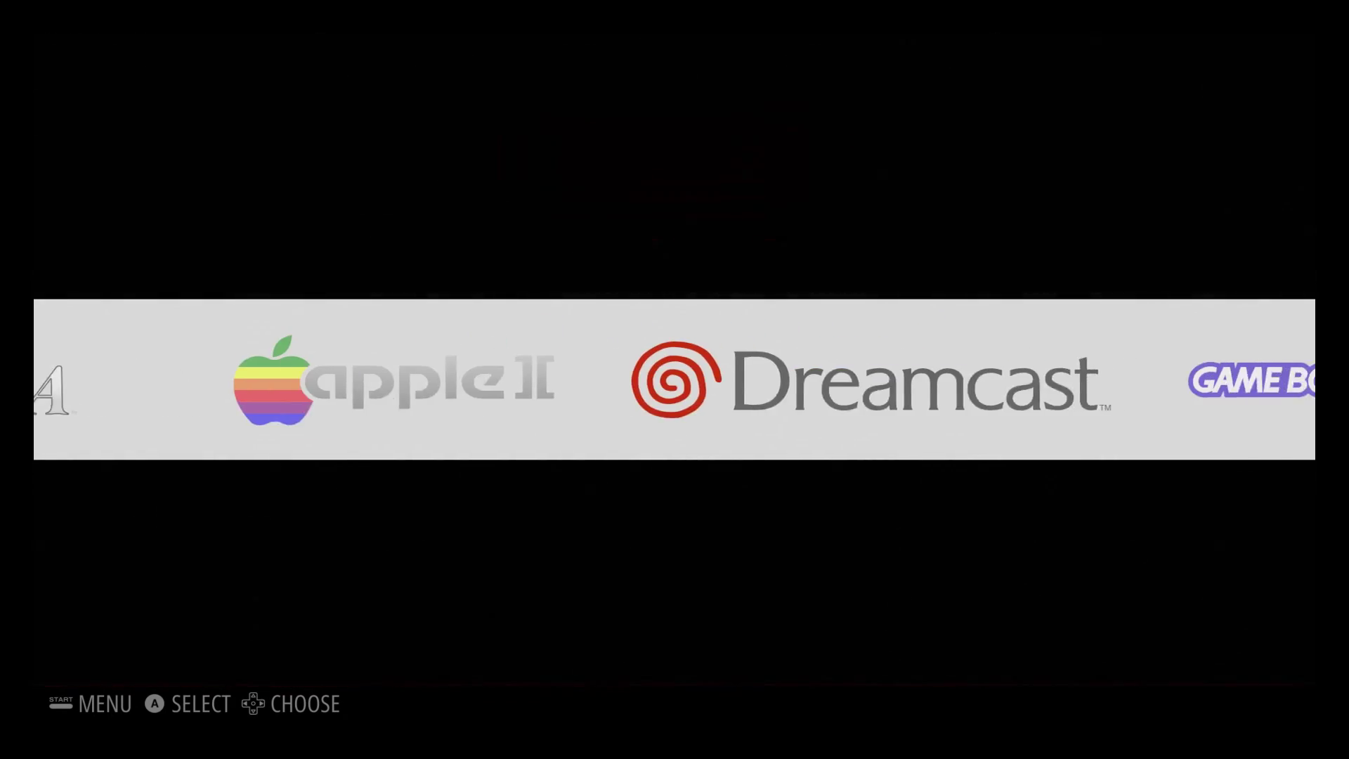
Step: Browse the system carousel past Dreamcast and Macintosh to PlayStation and open its game list
{"action": "key", "text": "Right"}
{"action": "key", "text": "Right"}
{"action": "key", "text": "Right"}
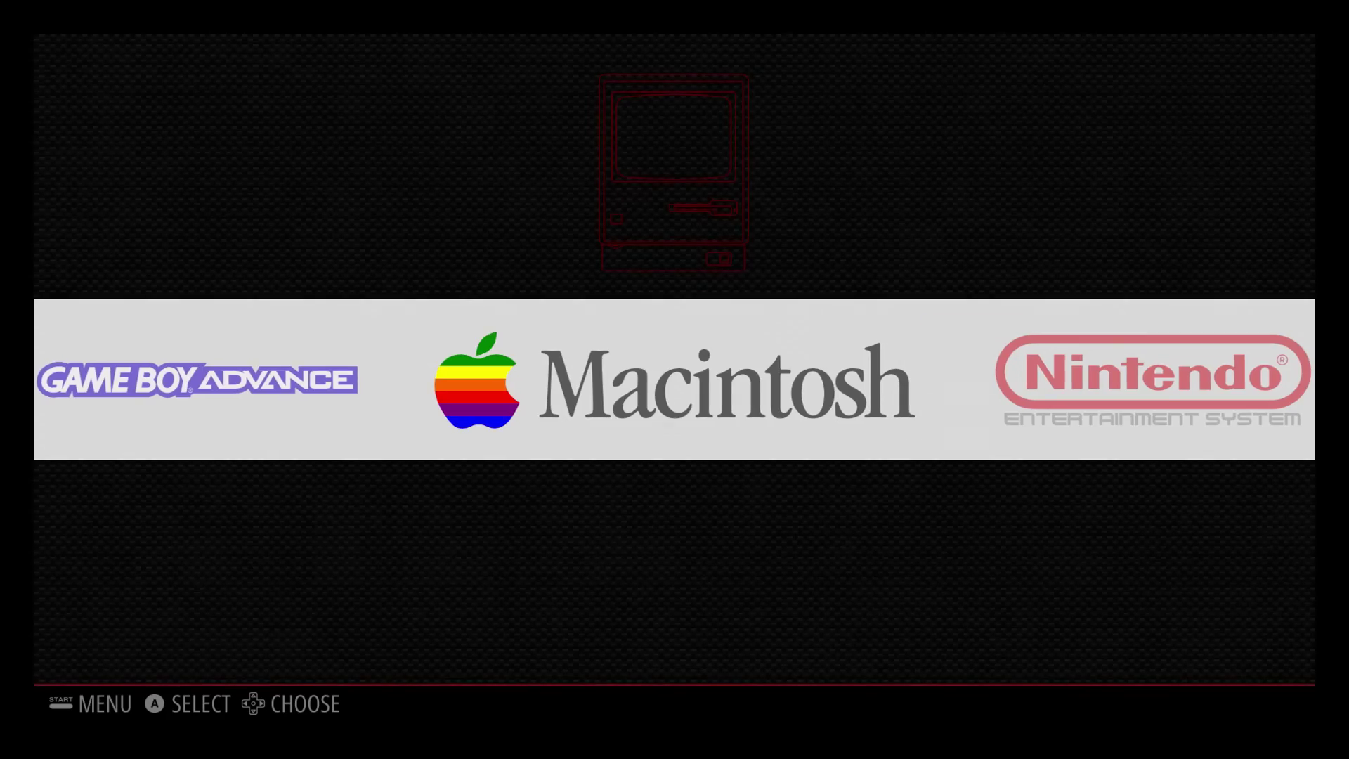
{"action": "key", "text": "Right"}
{"action": "key", "text": "Right"}
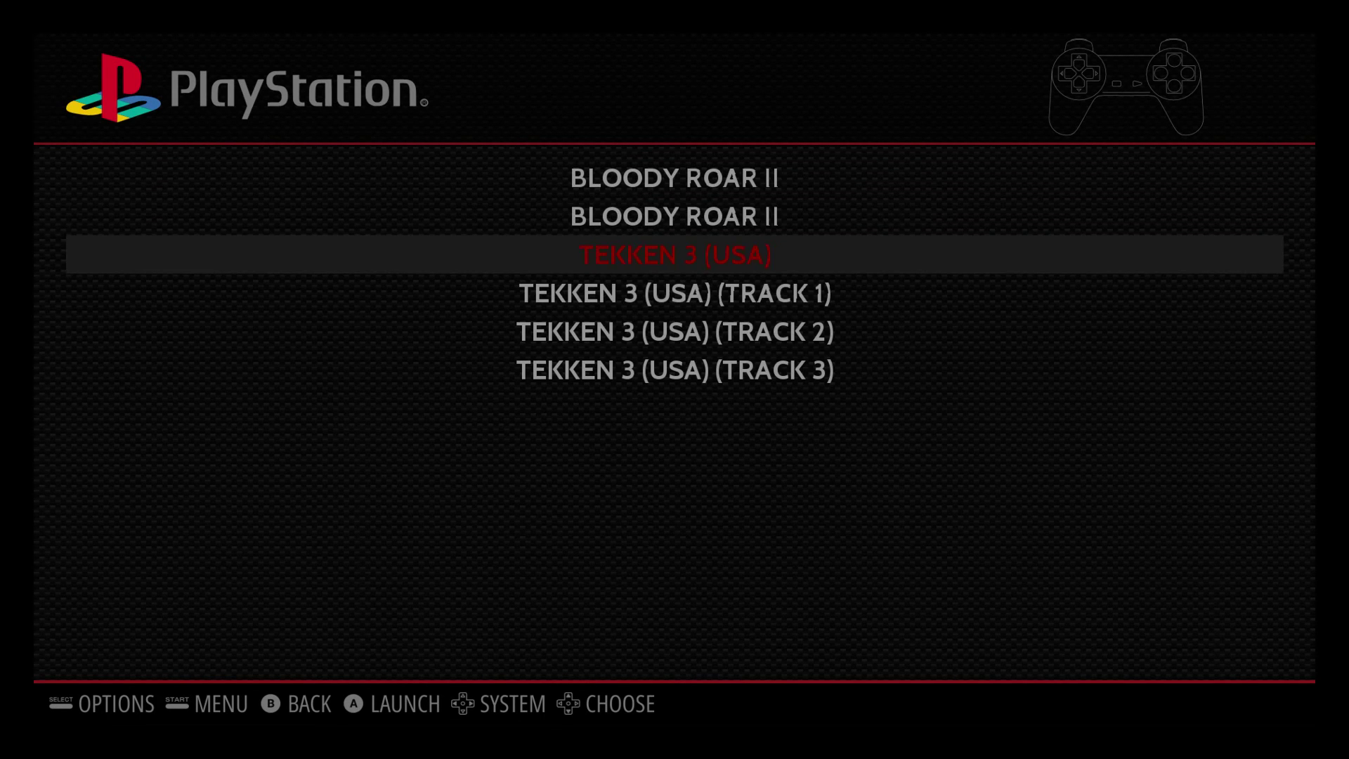
Step: Look through the PlayStation game list and launch the Tekken 3 (USA) entry without a track number
{"action": "key", "text": "Down"}
{"action": "key", "text": "Up"}
{"action": "key", "text": "Up"}
{"action": "key", "text": "Up"}
{"action": "key", "text": "Down"}
{"action": "key", "text": "Down"}
{"action": "key", "text": "Return"}
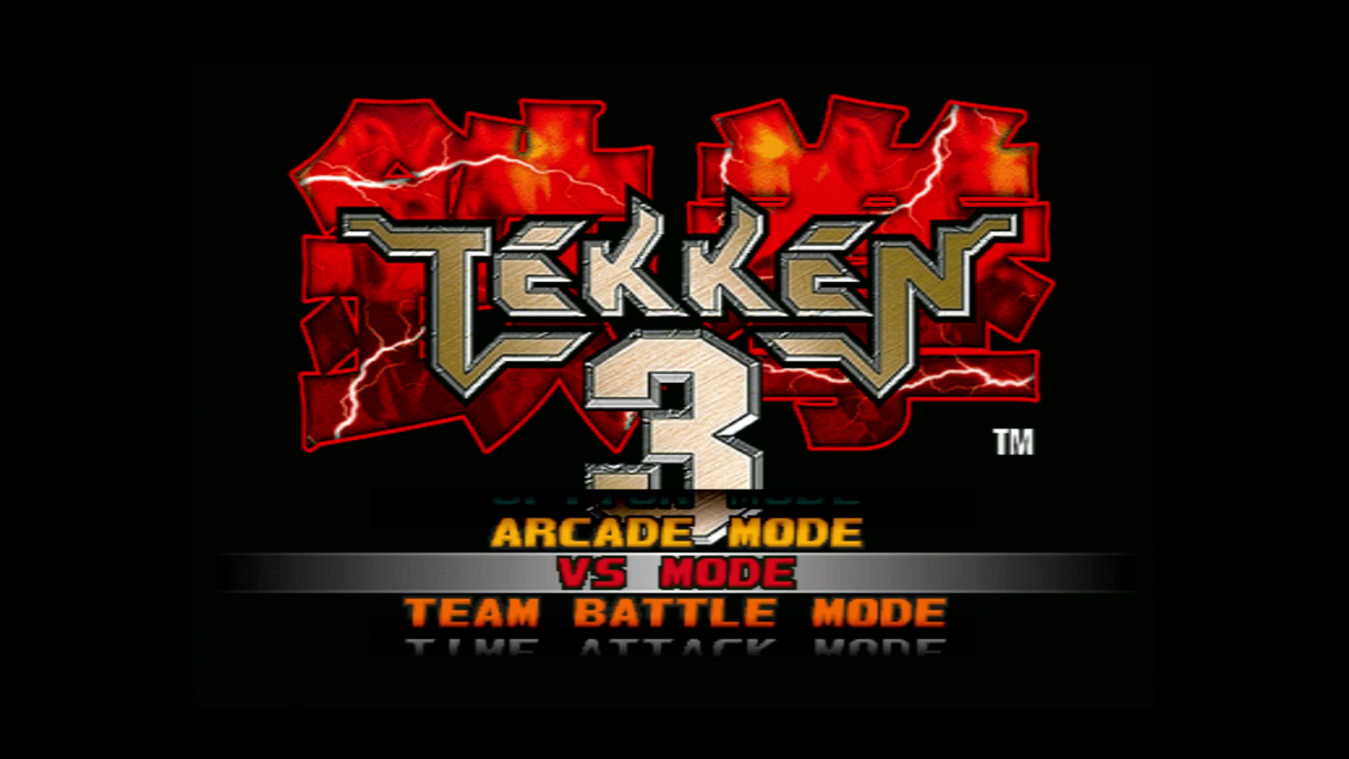
Step: Look through the Tekken 3 game modes and highlight Arcade Mode
{"action": "key", "text": "Up"}
{"action": "key", "text": "Up"}
{"action": "key", "text": "Down"}
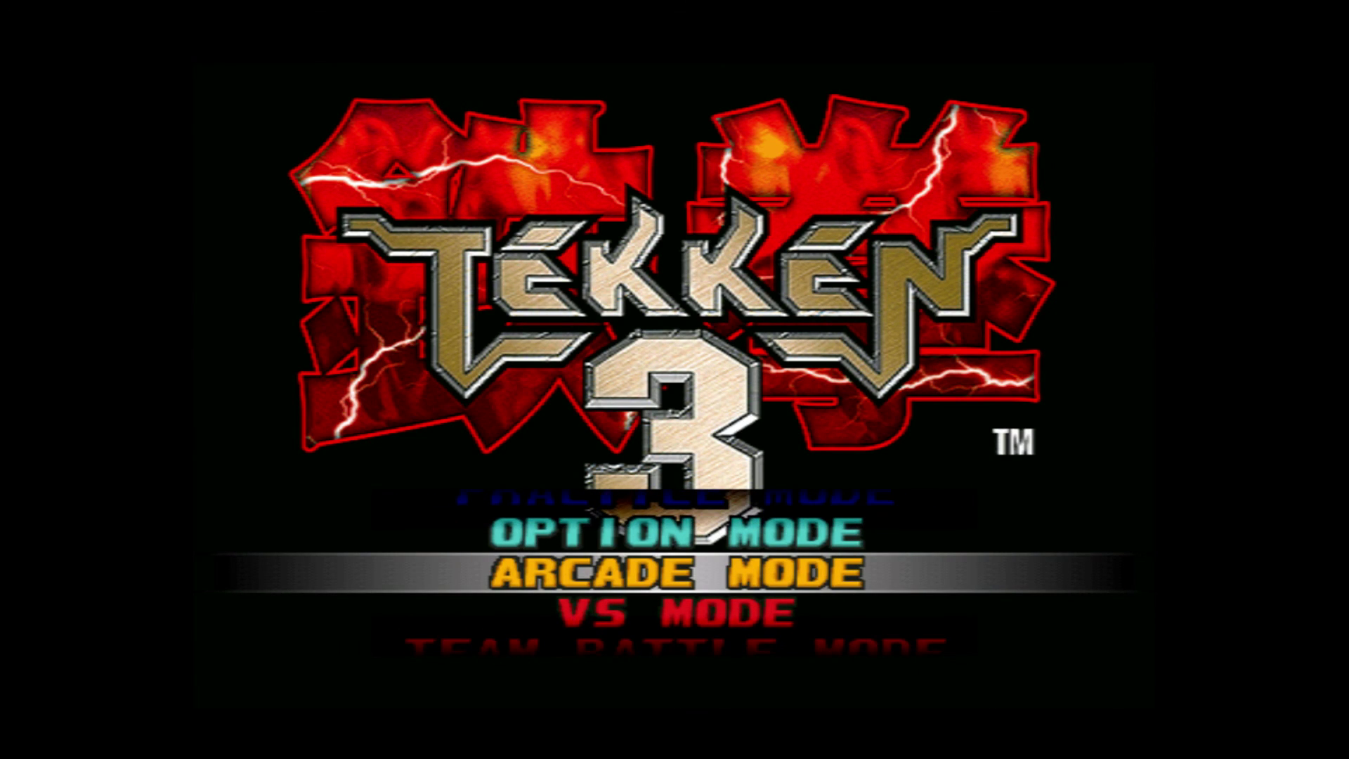